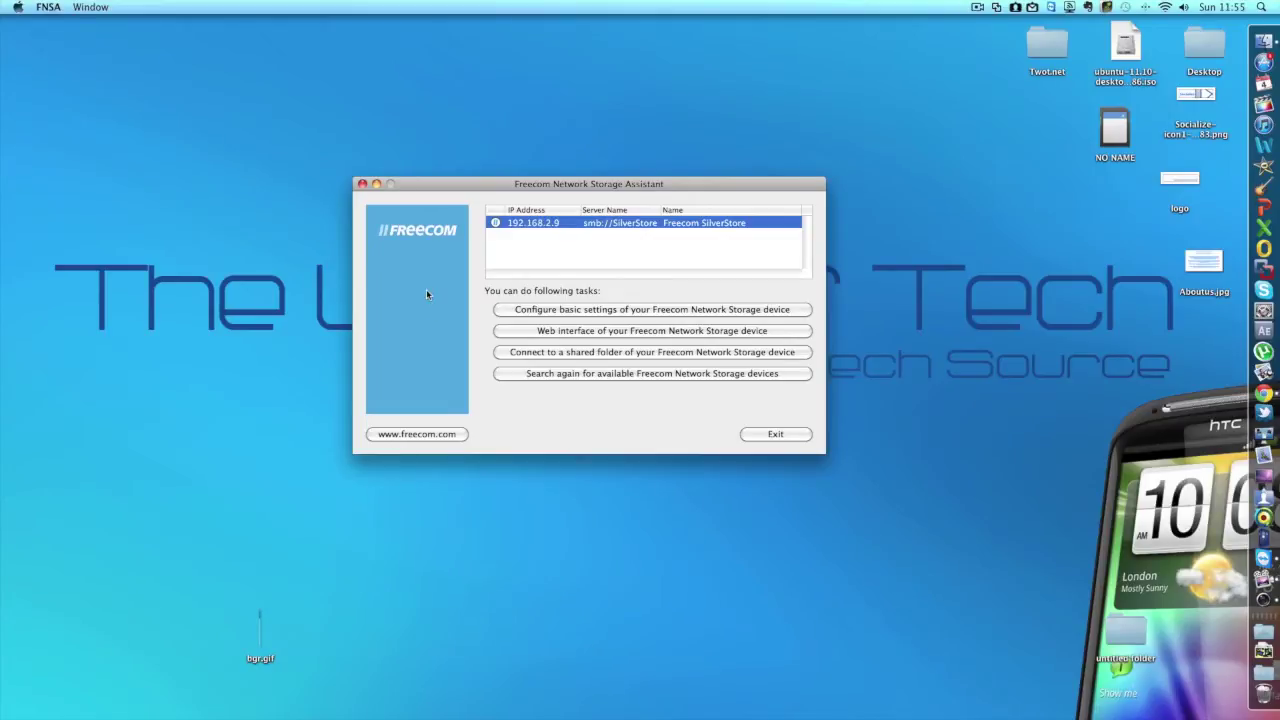
Open the web interface of the SilverStore storage device and review its system information on the device overview.
left_click(614, 333)
left_click_drag(651, 26, 579, 30)
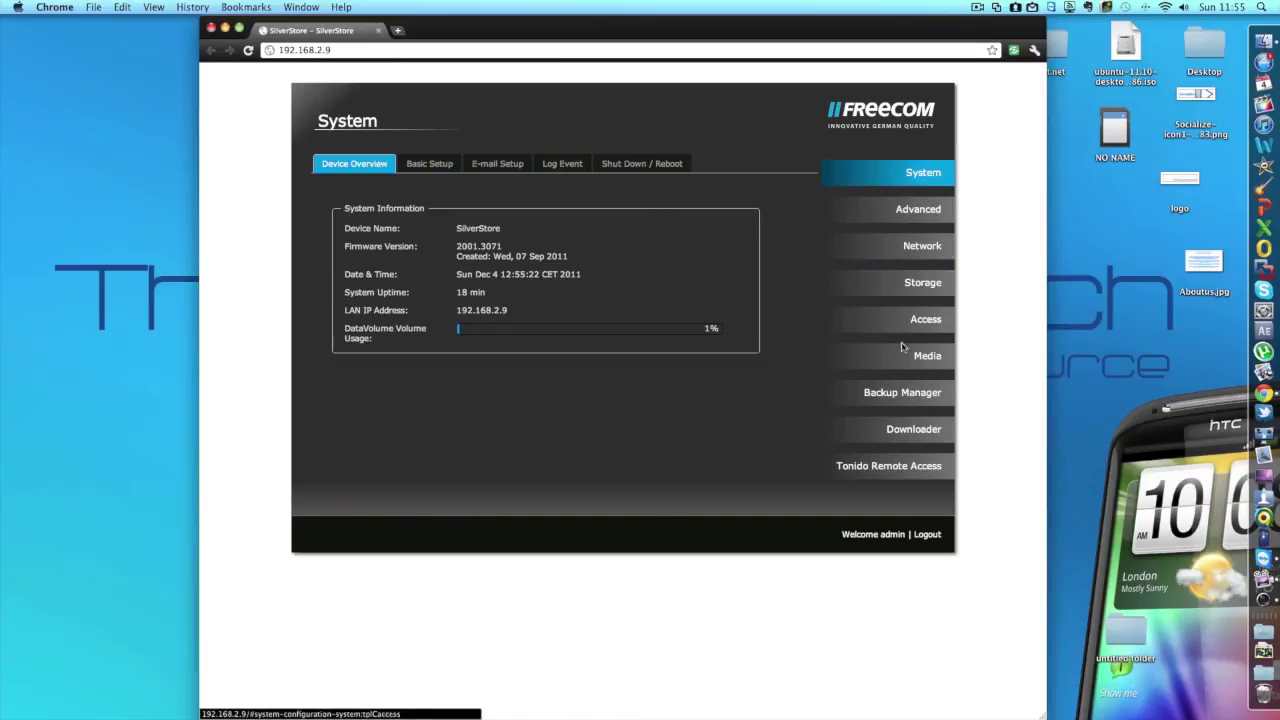
left_click_drag(358, 290, 453, 311)
left_click(505, 288)
left_click(557, 303)
Try to set the device name to "Server" and the device description to "All Files are here" in the basic setup.
left_click(422, 175)
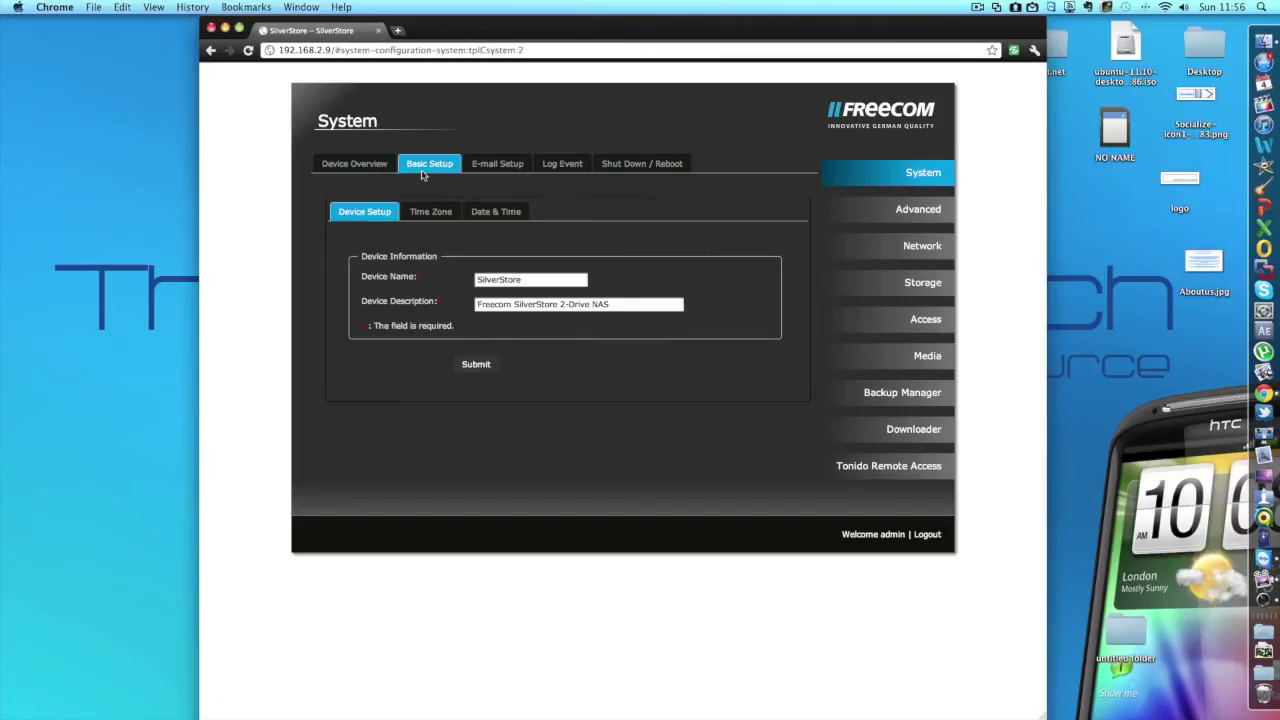
double_click(552, 283)
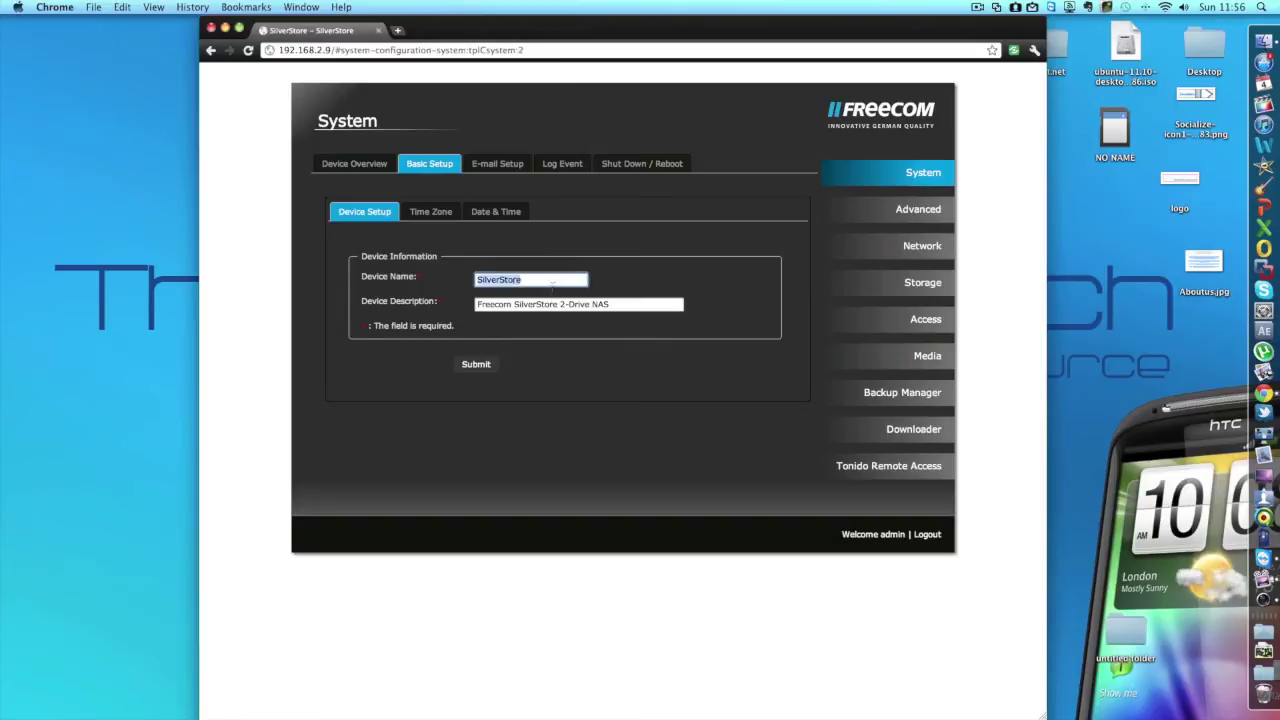
key("BackSpace")
type("Sever")
key("BackSpace")
key("BackSpace")
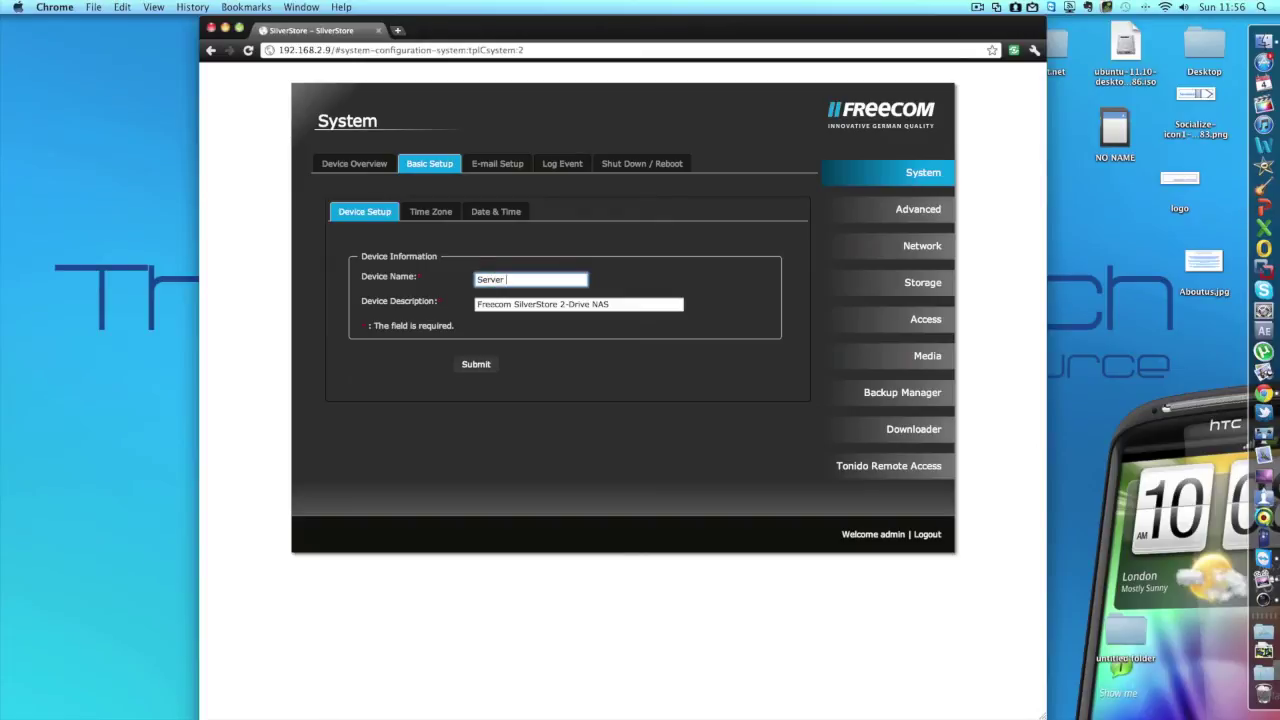
type("ver")
key("Tab")
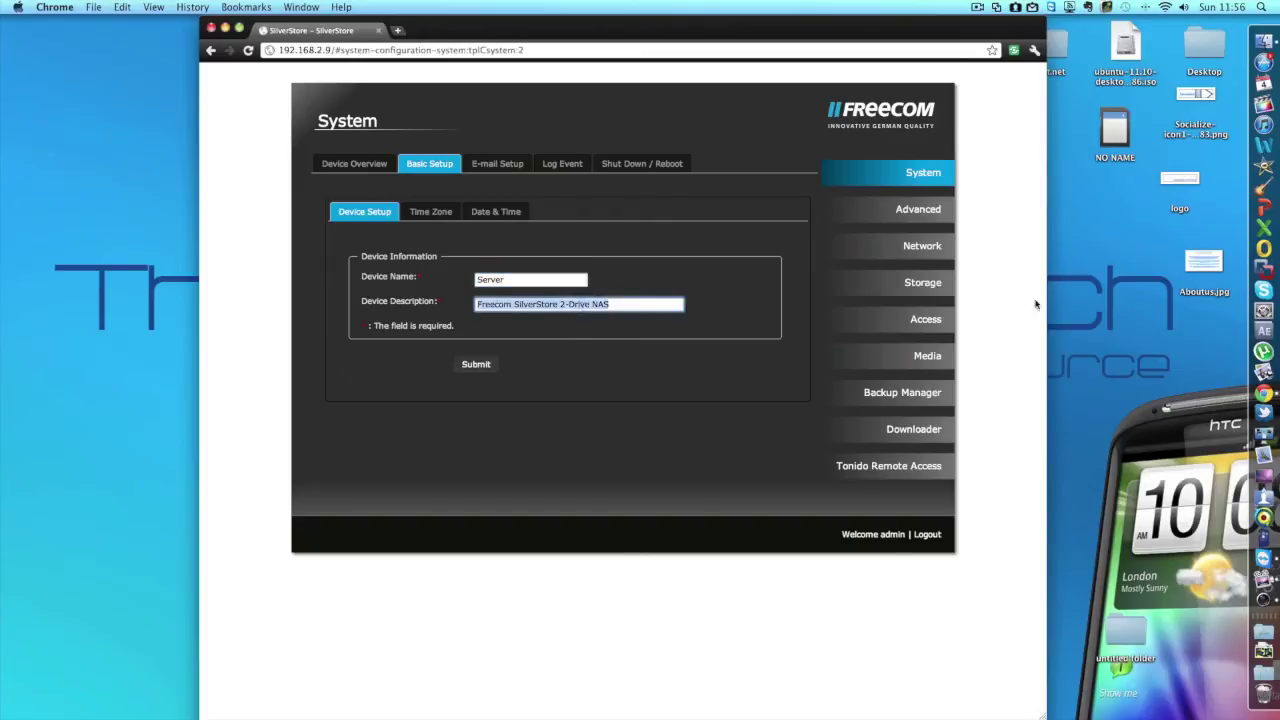
type("All Files ar")
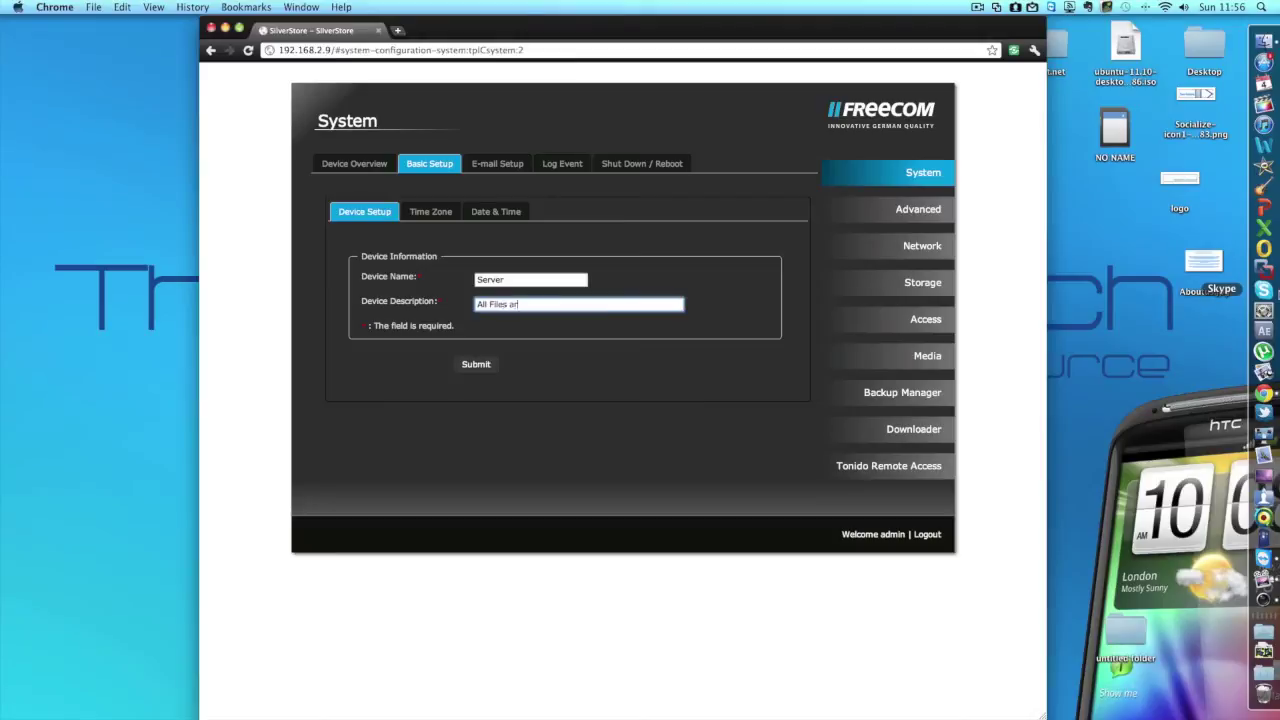
type("e here")
left_click(476, 364)
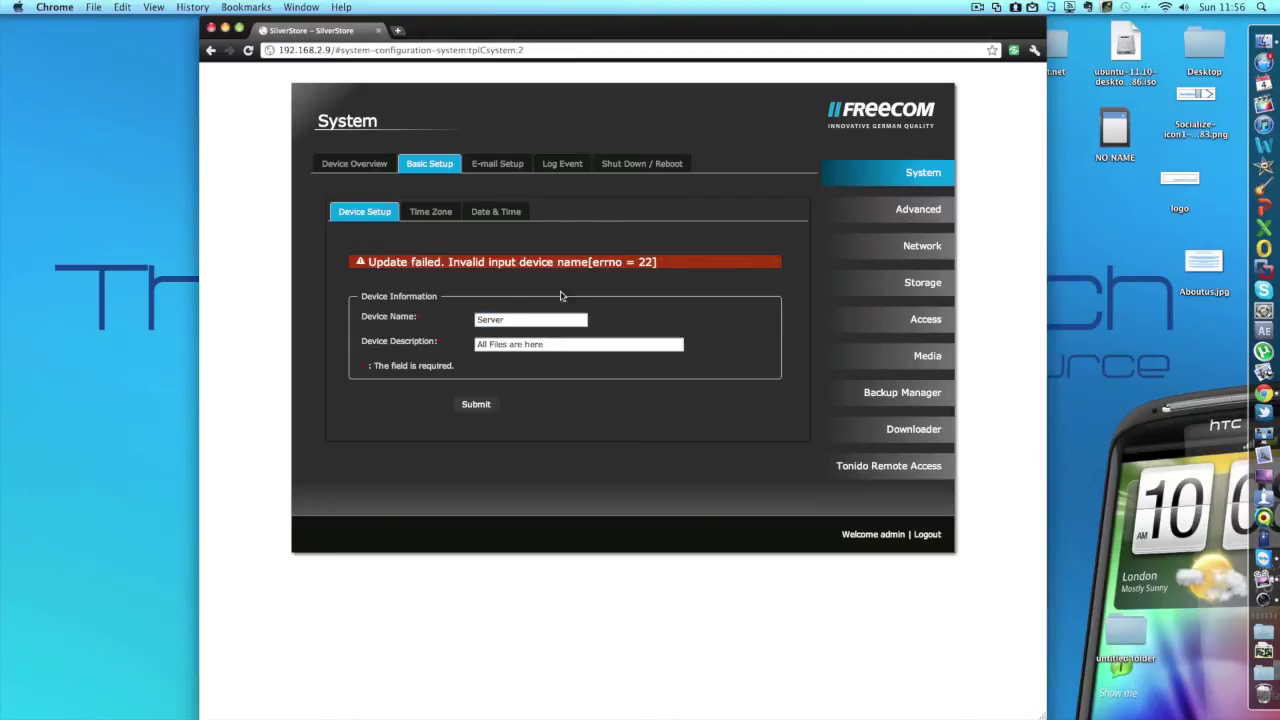
left_click(478, 344)
Look over the time zone choices and the date and time settings in the basic setup.
left_click(428, 219)
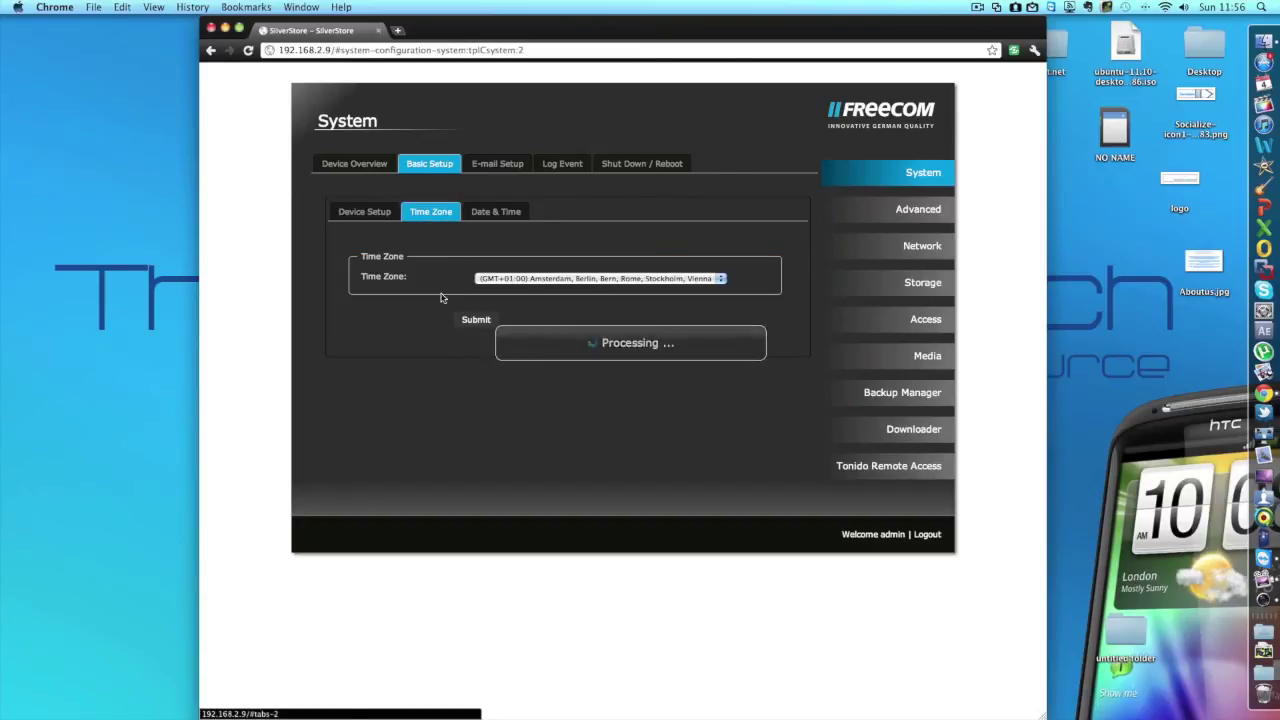
left_click(493, 277)
left_click(490, 277)
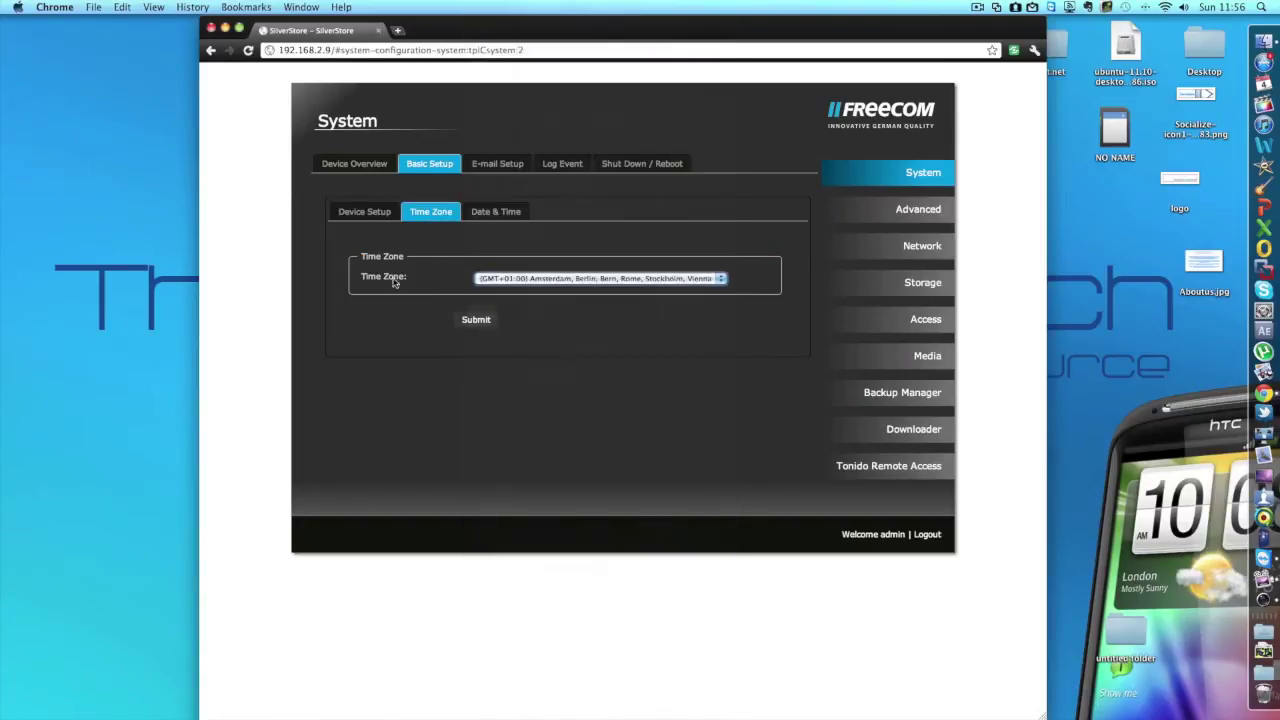
left_click(496, 211)
Temporarily enable the e-mail notification service to view its mail server and recipient options, and disable it again.
left_click(520, 166)
left_click(462, 229)
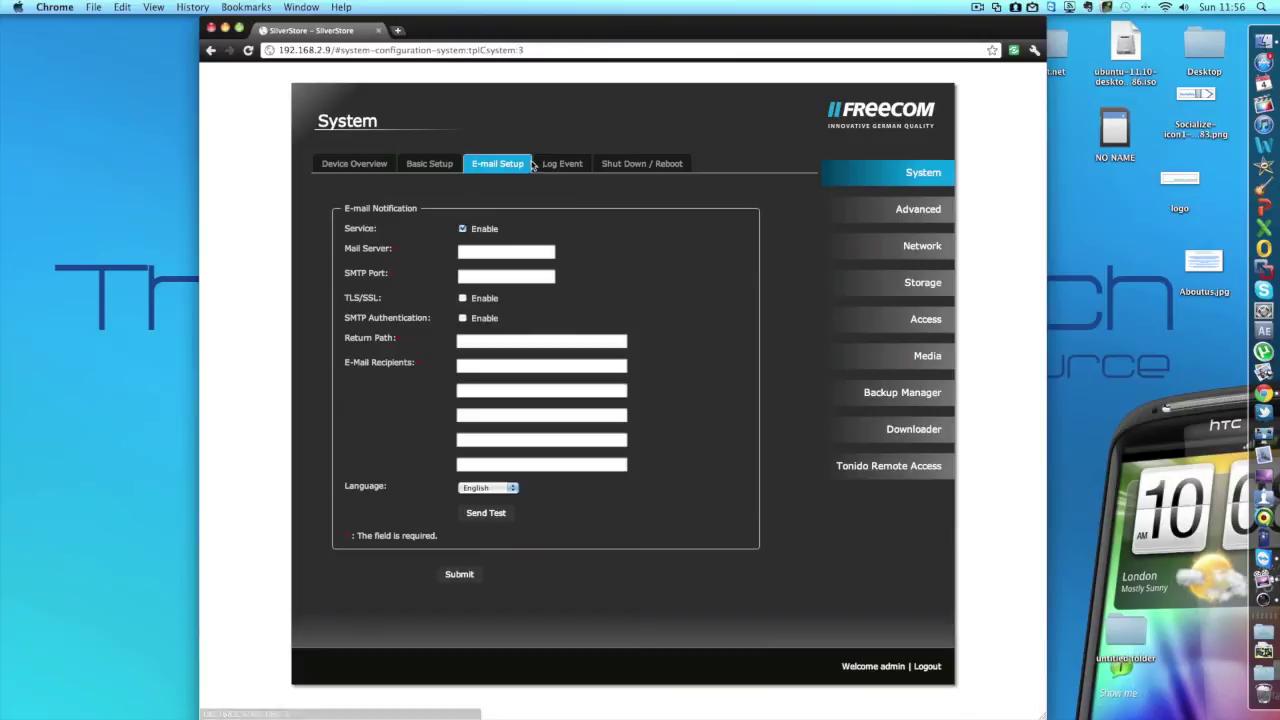
left_click(462, 229)
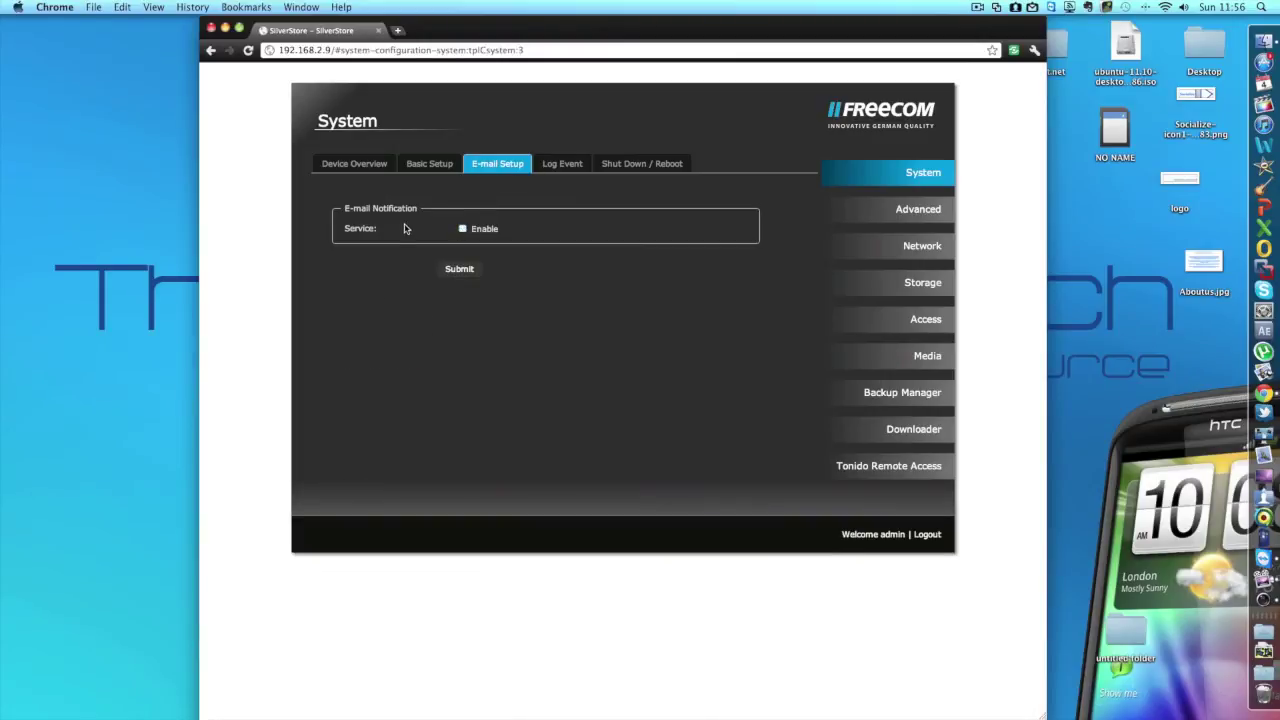
Read the first two pages of the system event log and view the shut down and reboot options.
left_click(566, 167)
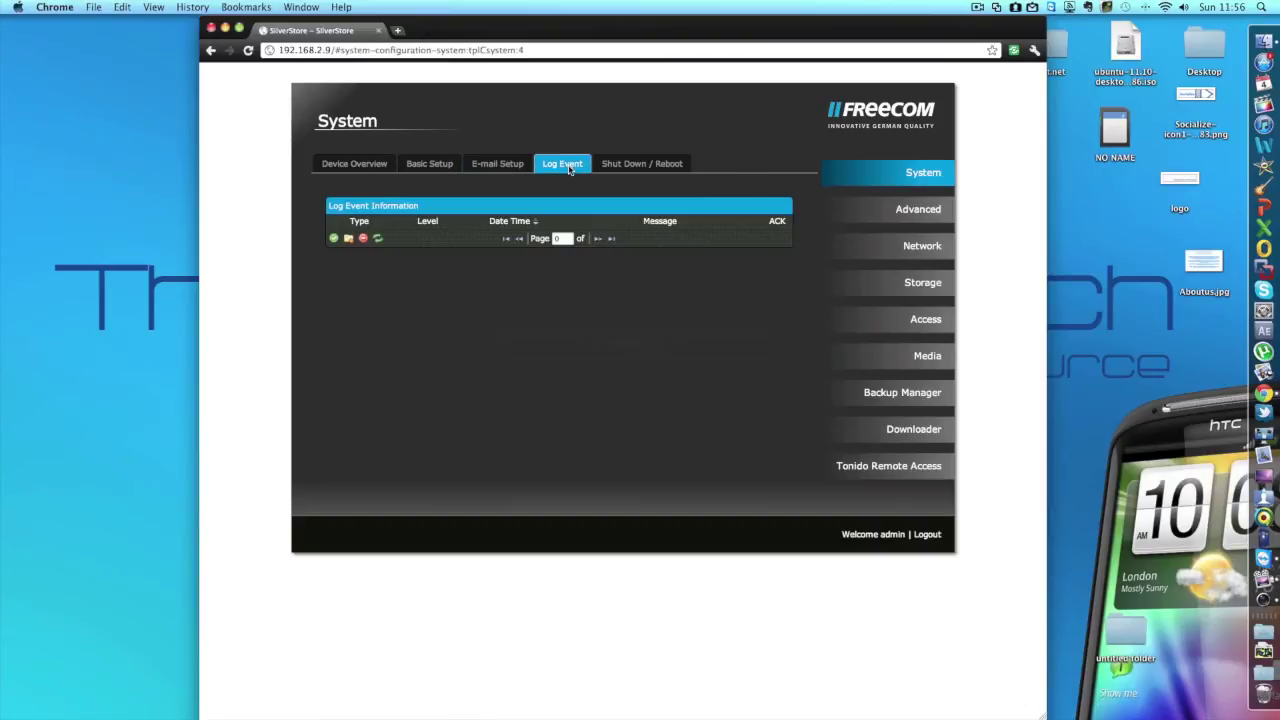
left_click(603, 392)
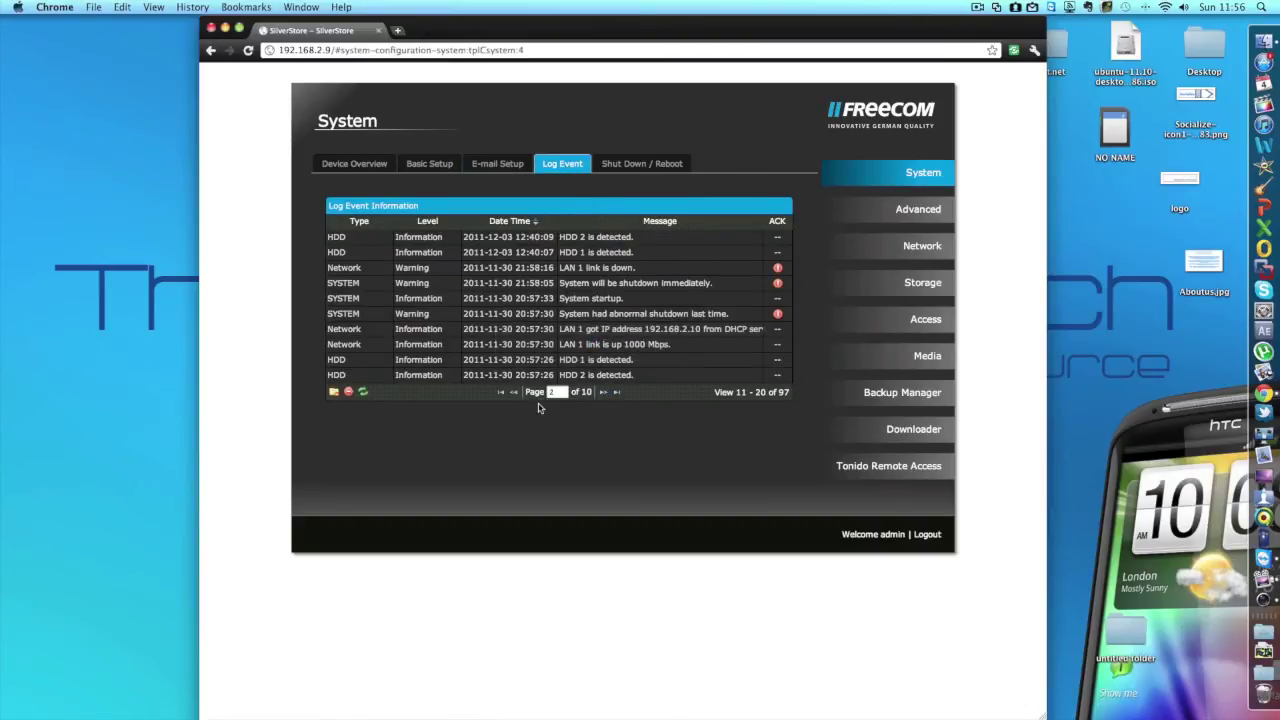
left_click(513, 392)
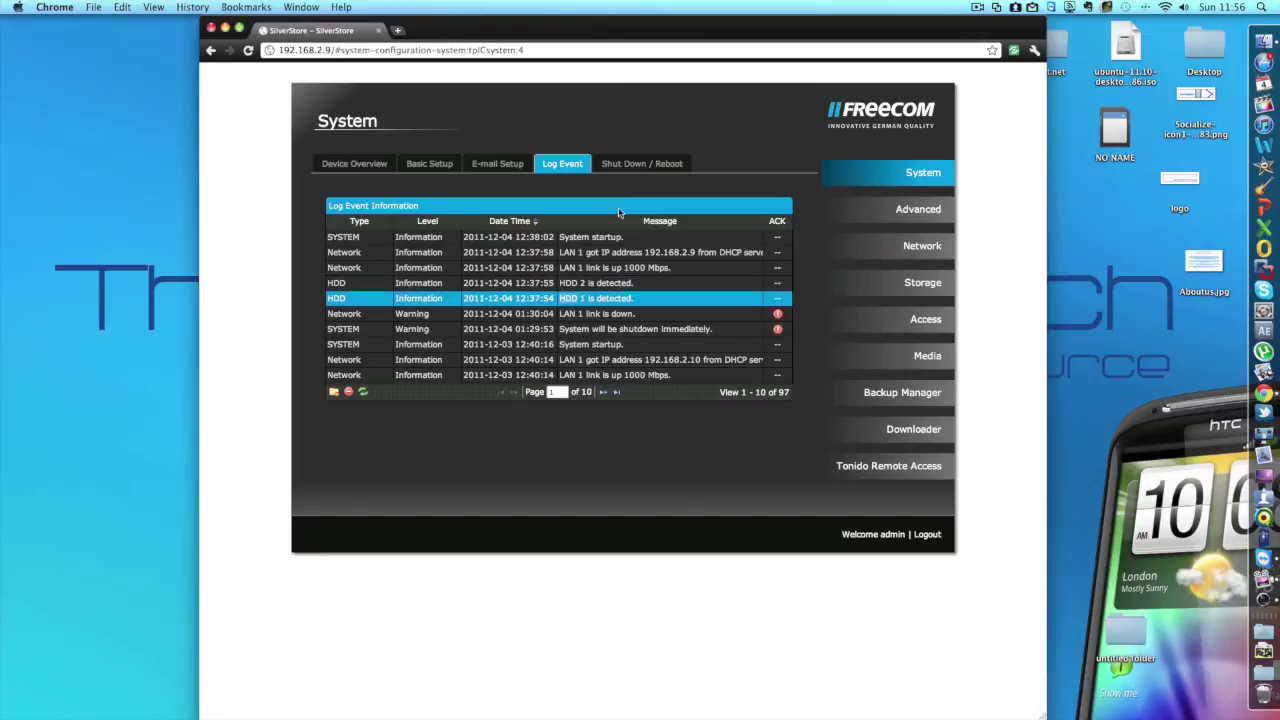
left_click(614, 170)
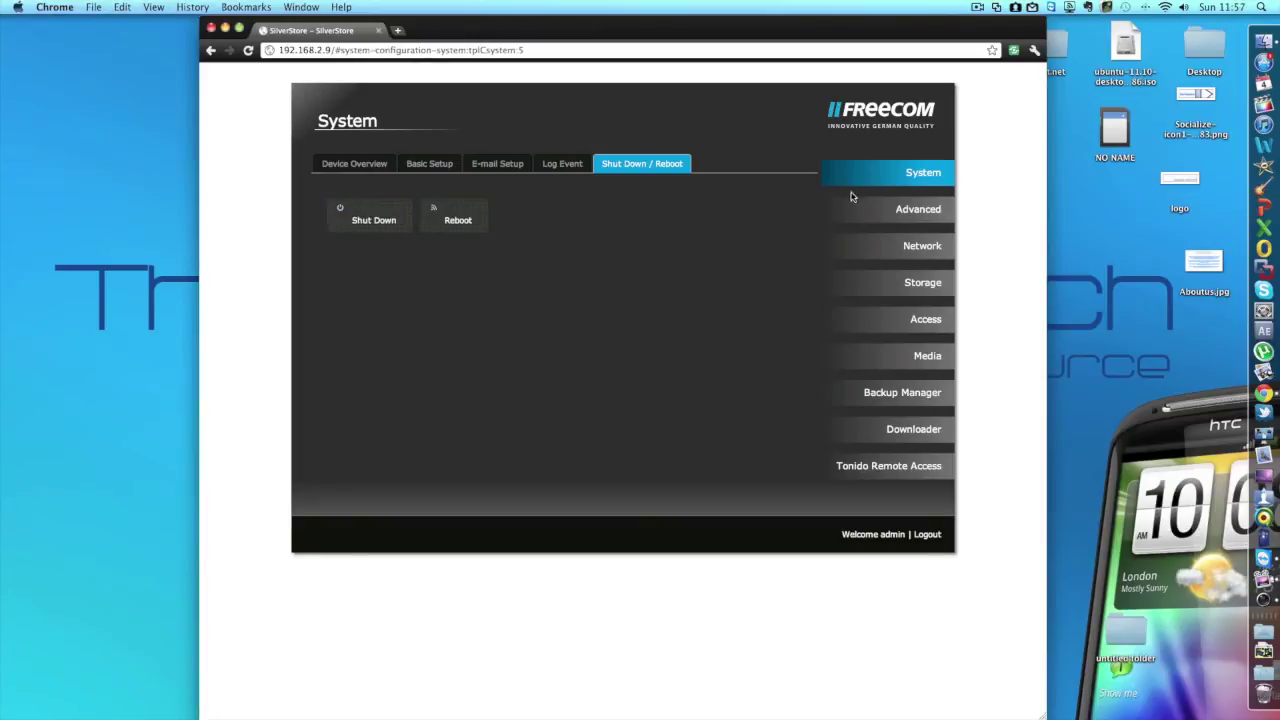
Review the advanced settings for admin password, firmware upgrade, configuration backup and restore, and hard disk setup.
left_click(910, 216)
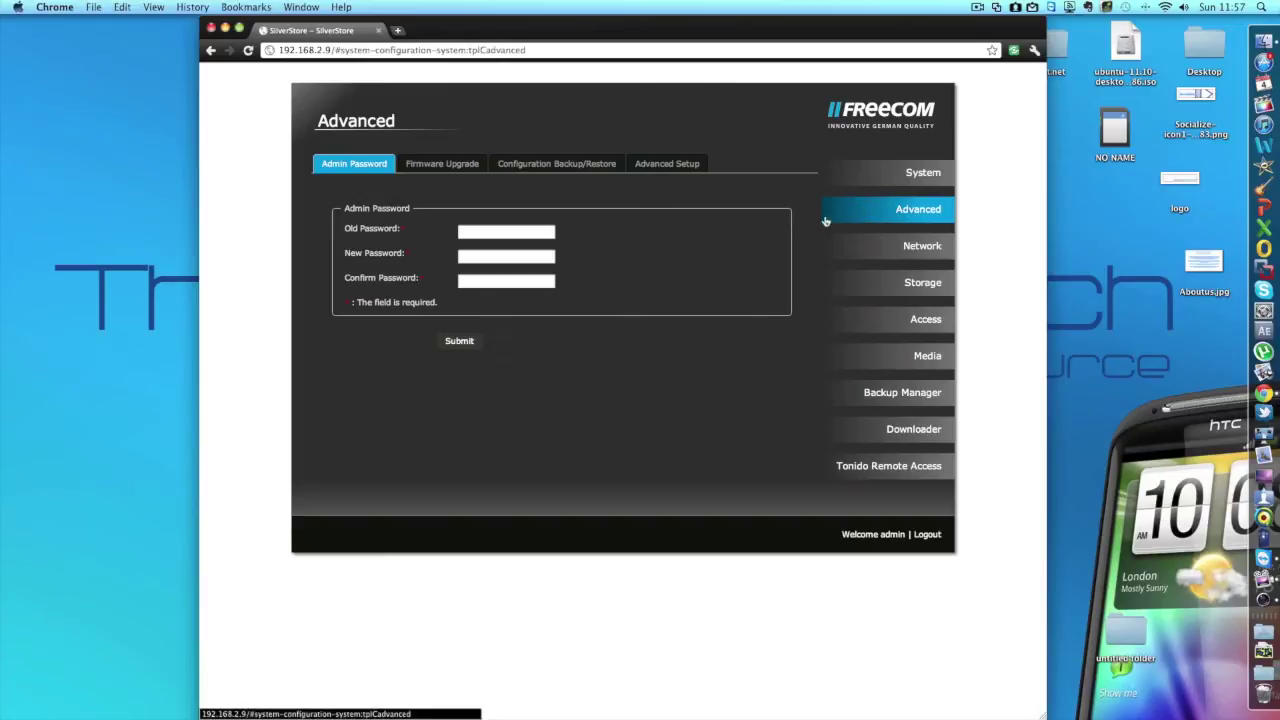
left_click(442, 163)
left_click(567, 166)
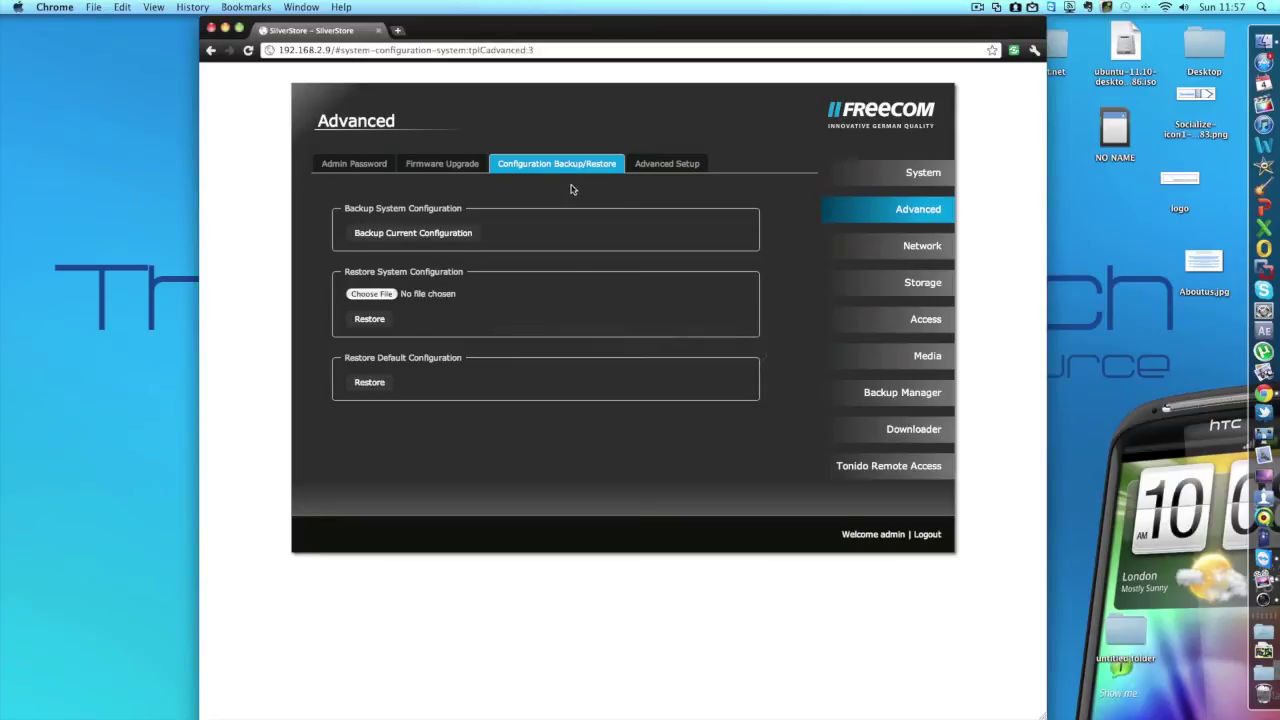
left_click(672, 171)
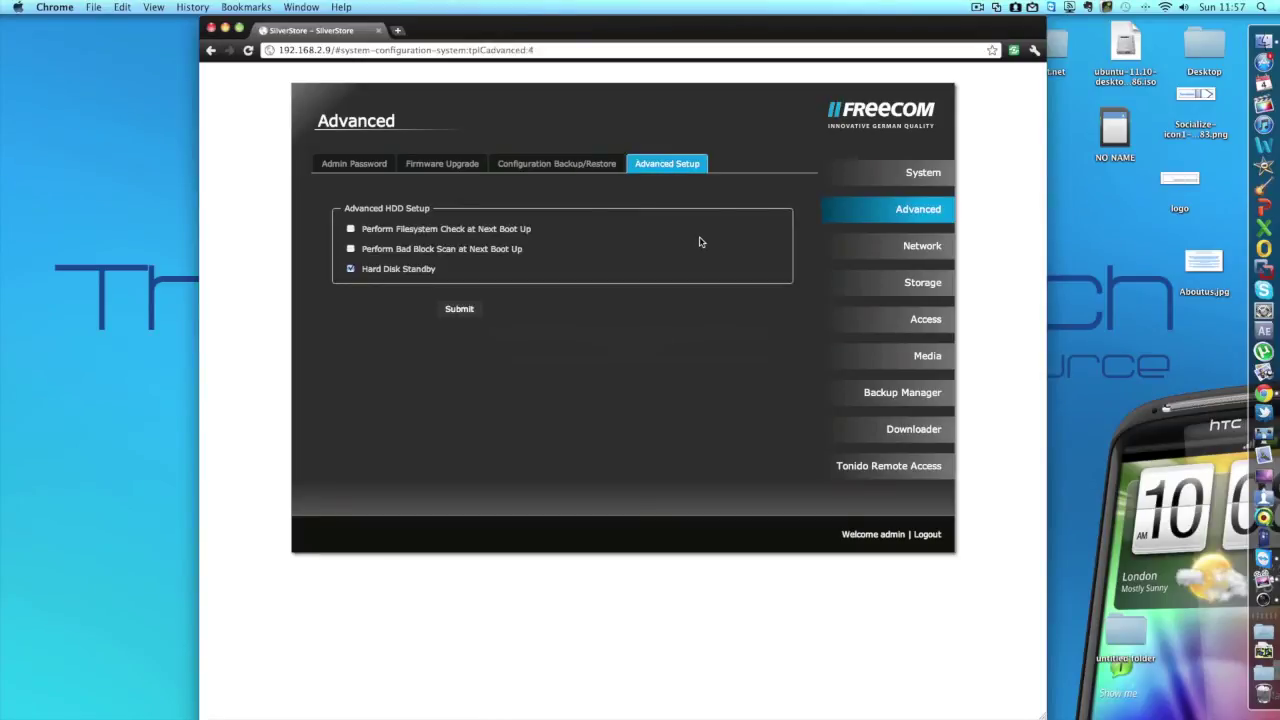
Review the network settings for LAN, protocol, FTP, NFS and Apple Network services, workgroup and dynamic DNS.
left_click(905, 248)
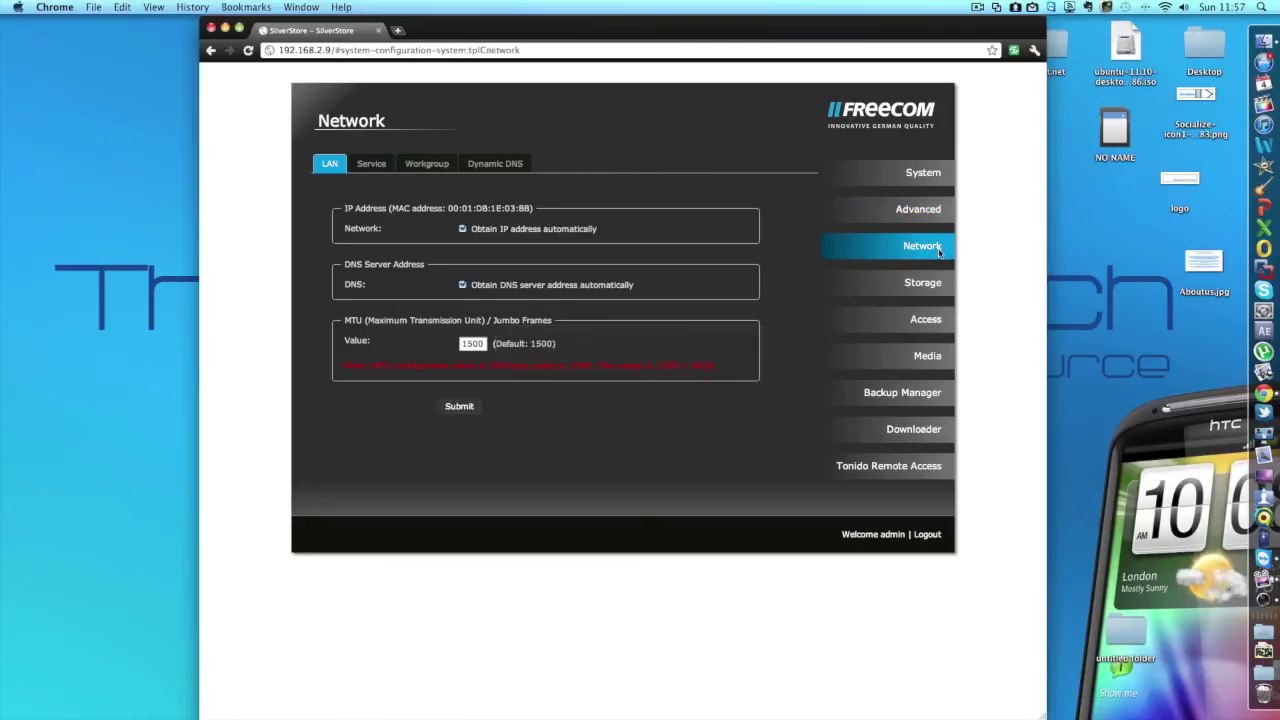
left_click(369, 164)
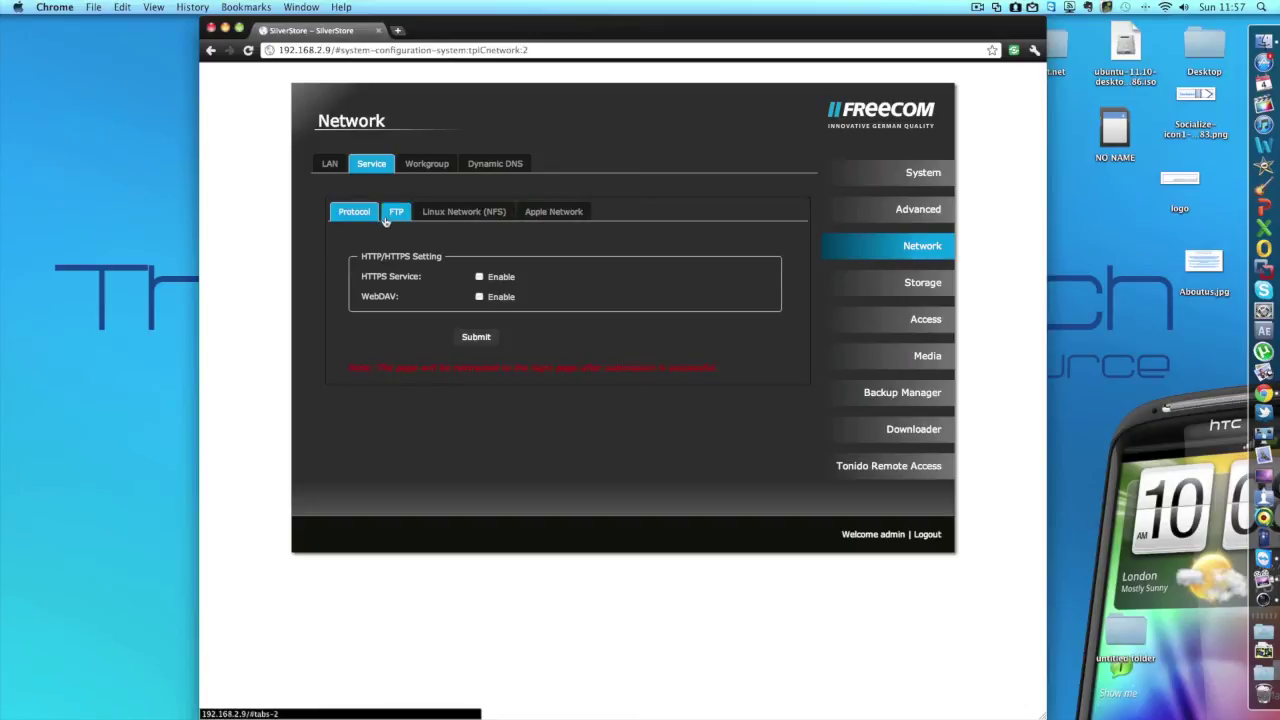
left_click(405, 218)
left_click(466, 218)
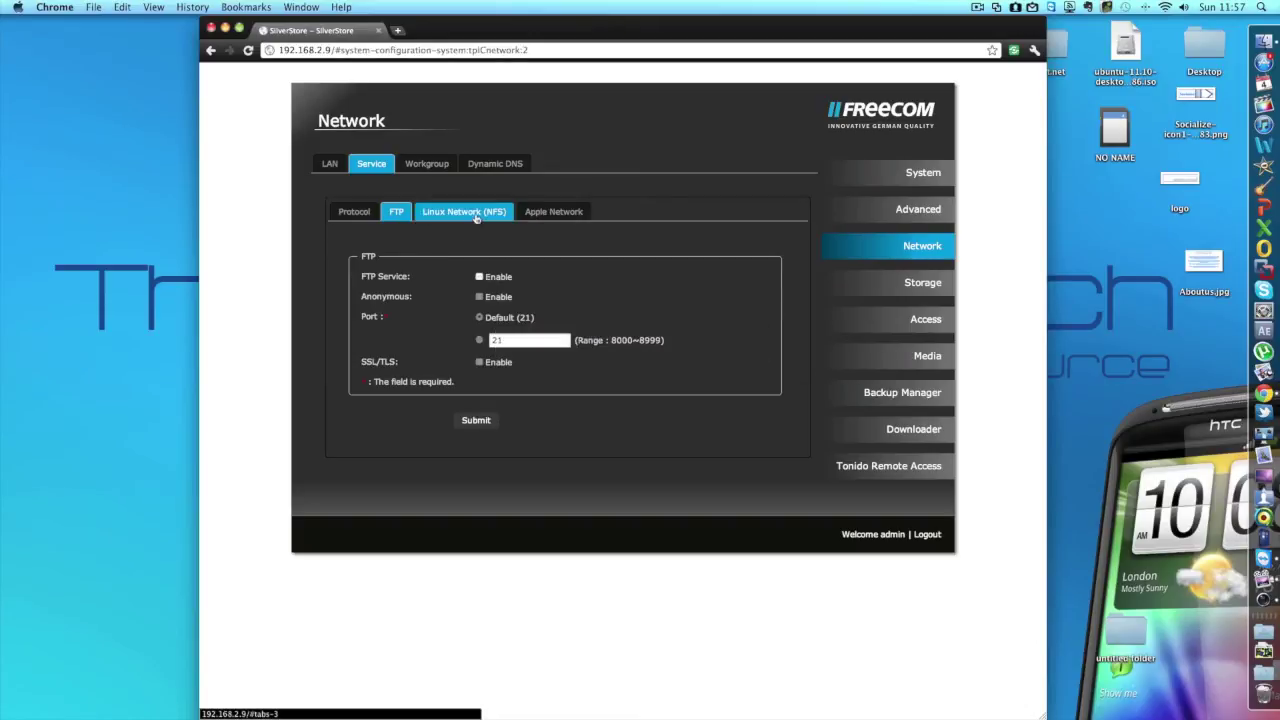
left_click(557, 212)
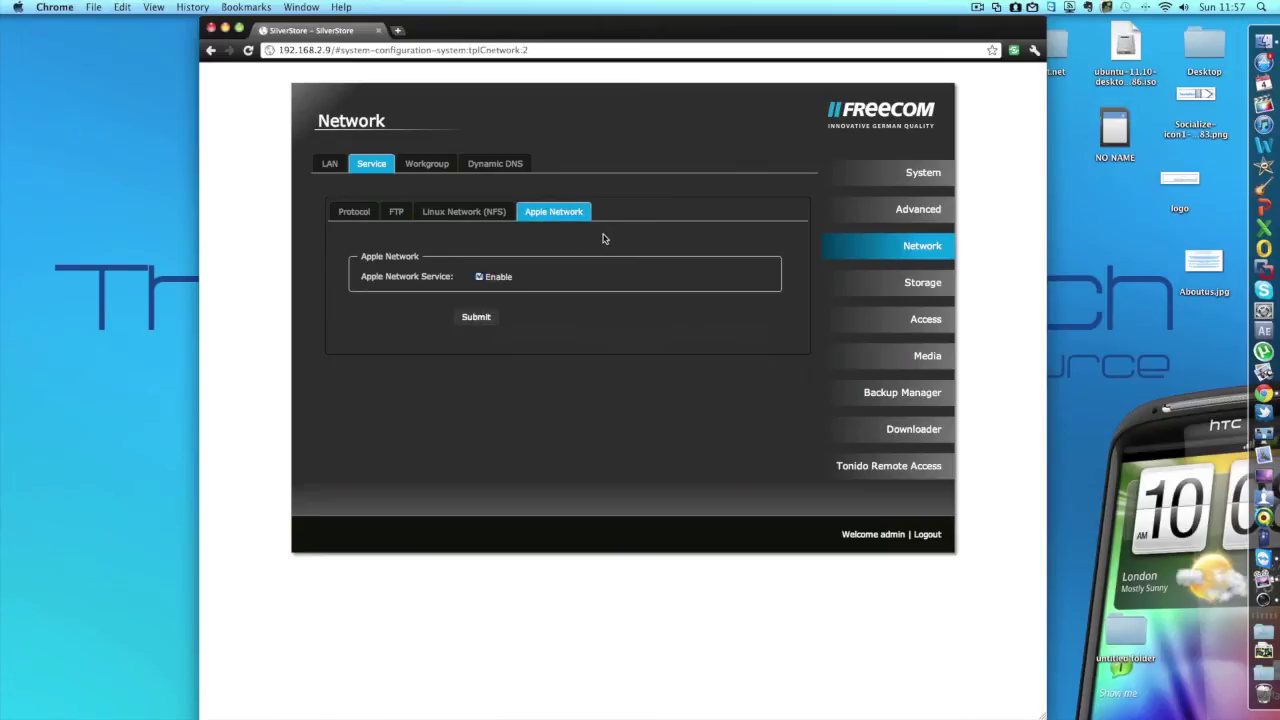
left_click(436, 168)
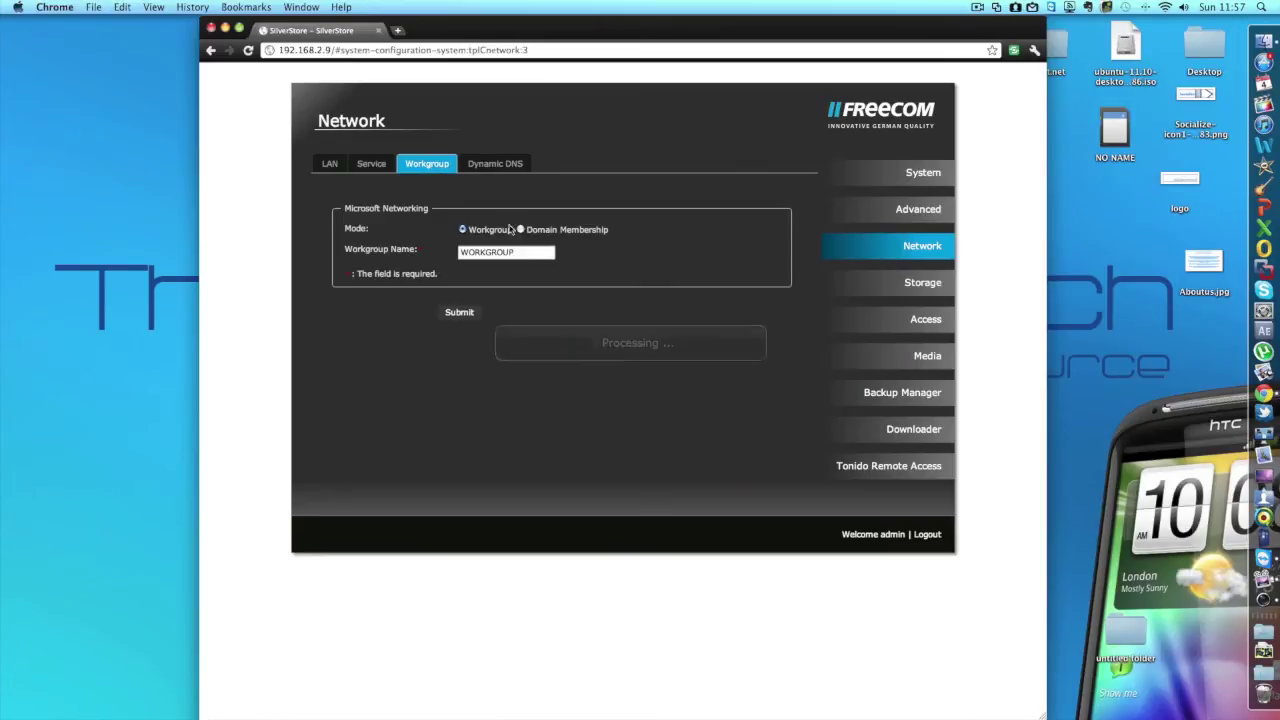
left_click(490, 166)
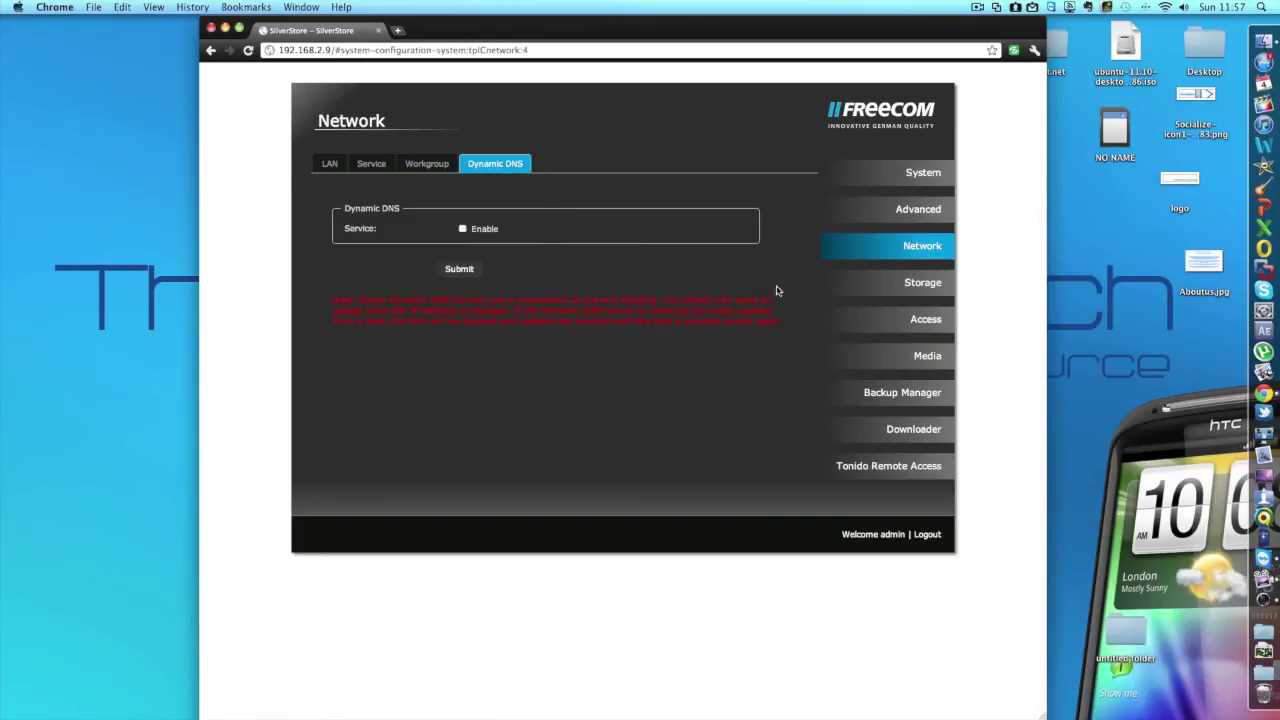
Review the storage settings for hard disks, volumes, iSCSI, shares and USB disks.
left_click(919, 290)
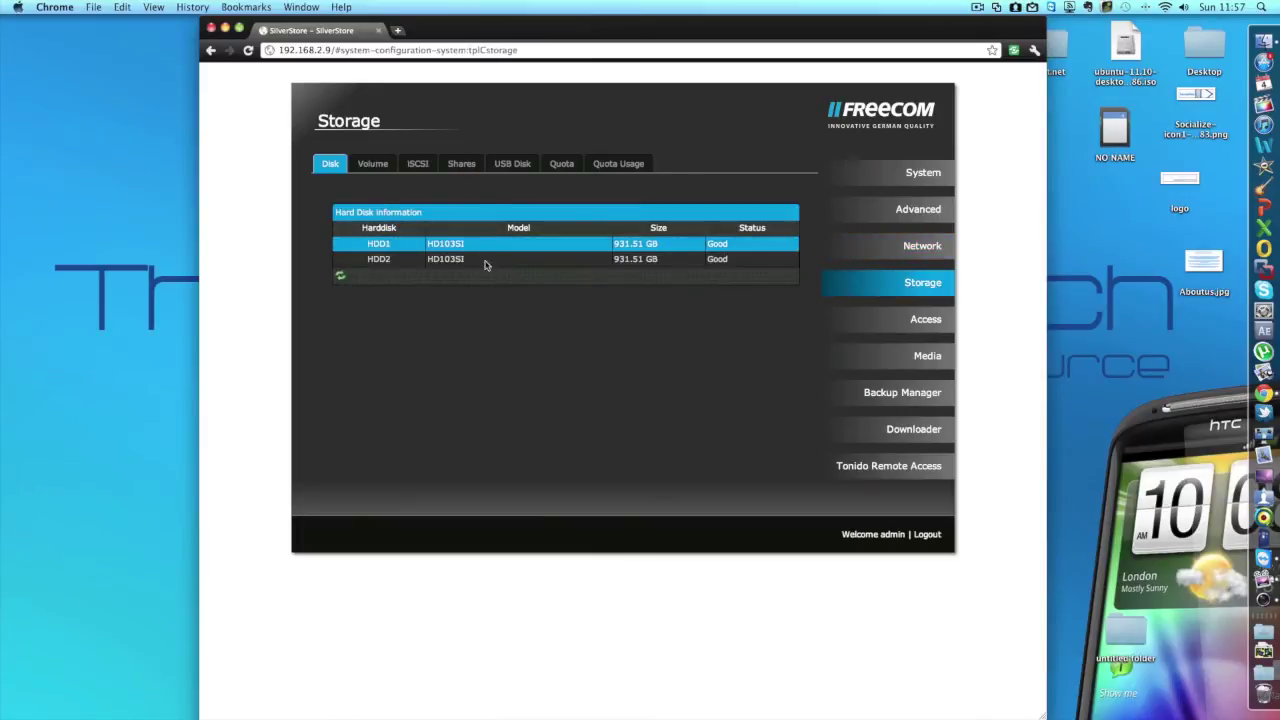
left_click(373, 164)
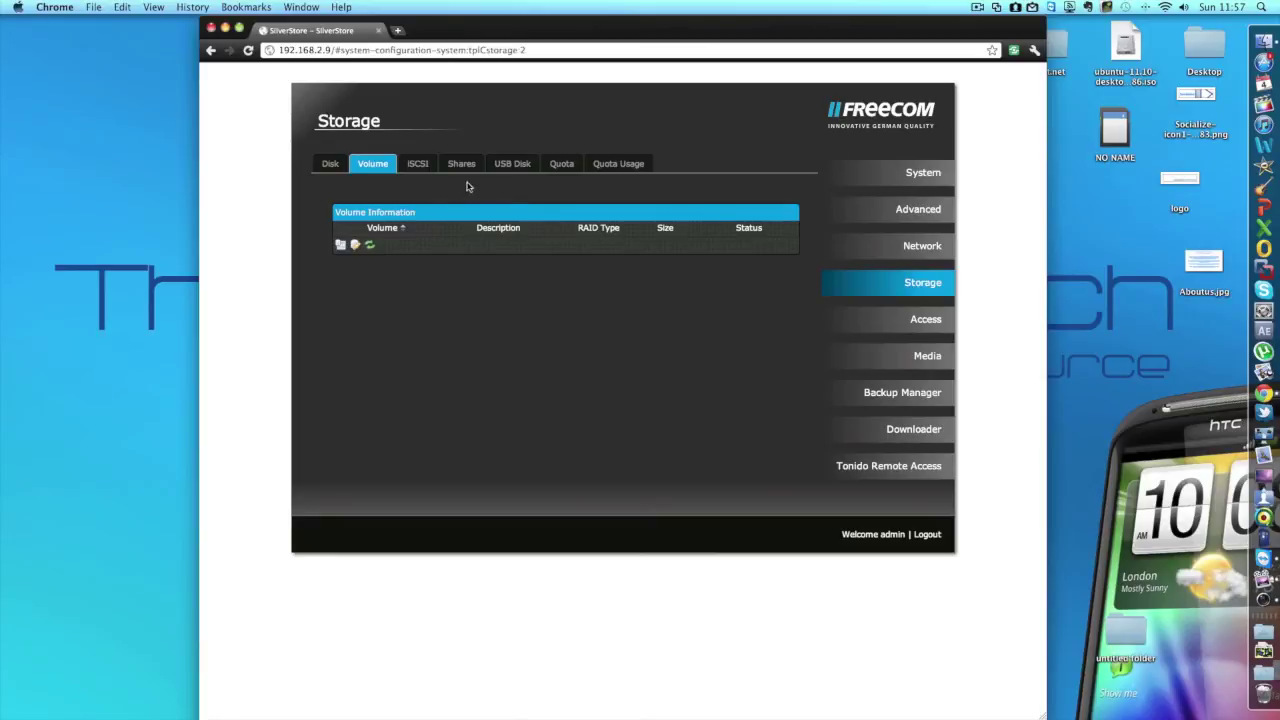
left_click(420, 167)
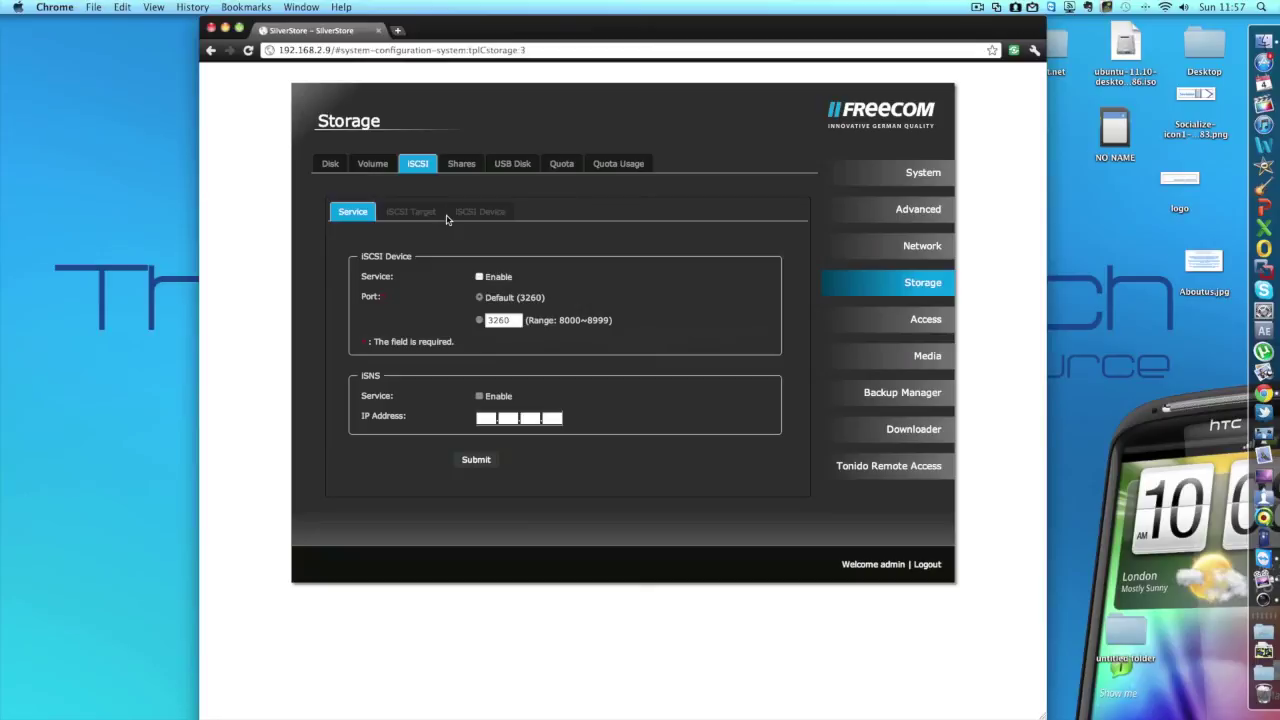
left_click(468, 168)
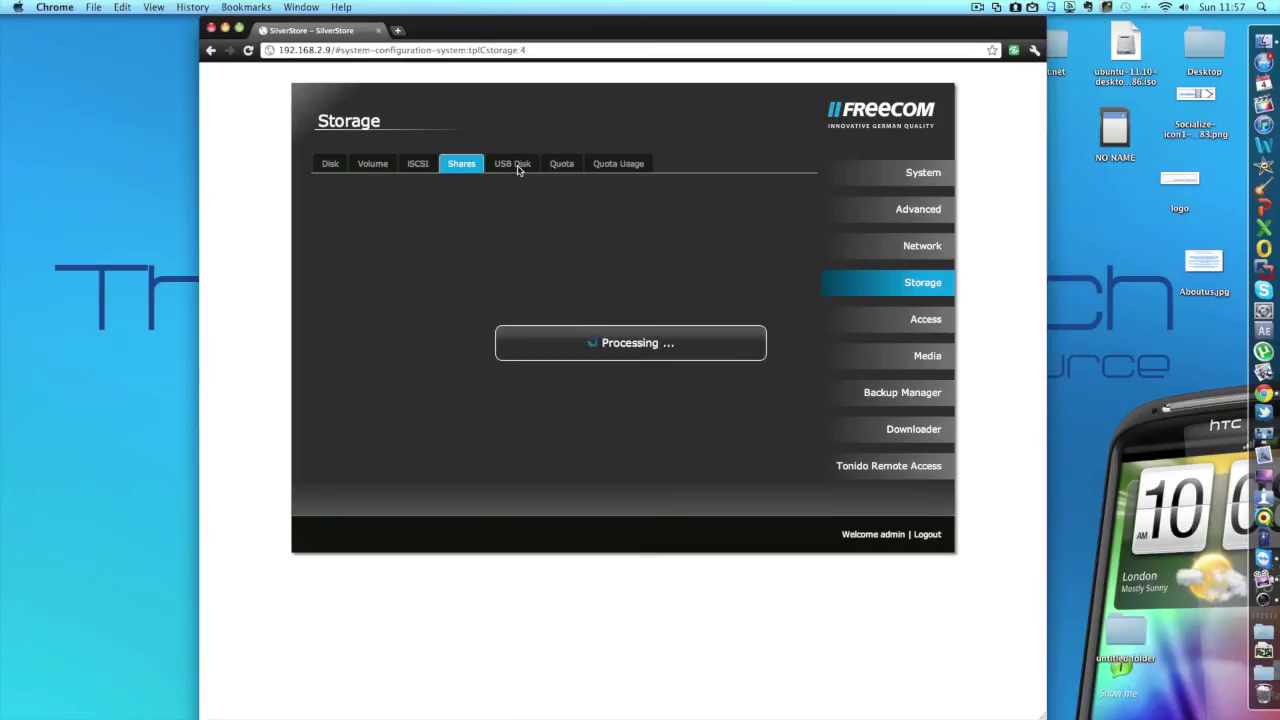
left_click(516, 168)
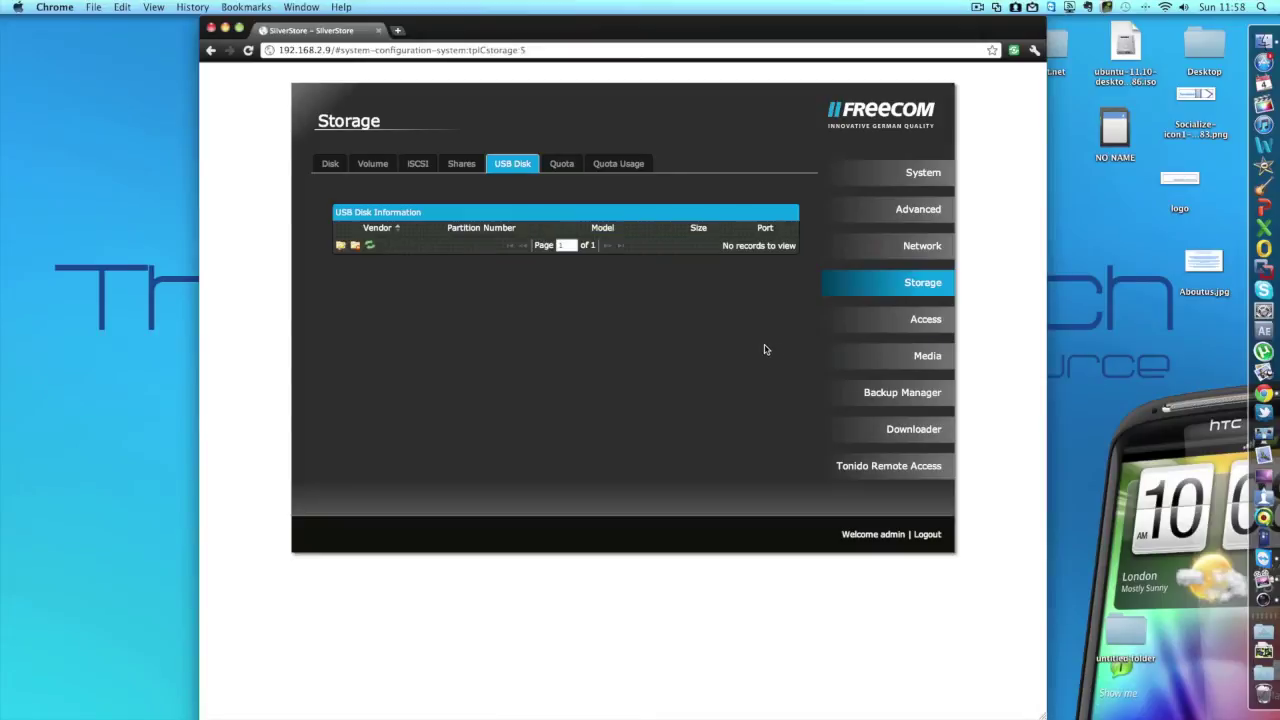
Review the access settings, covering the guest and time machine user accounts, groups, share permissions and USB share permissions.
left_click(922, 323)
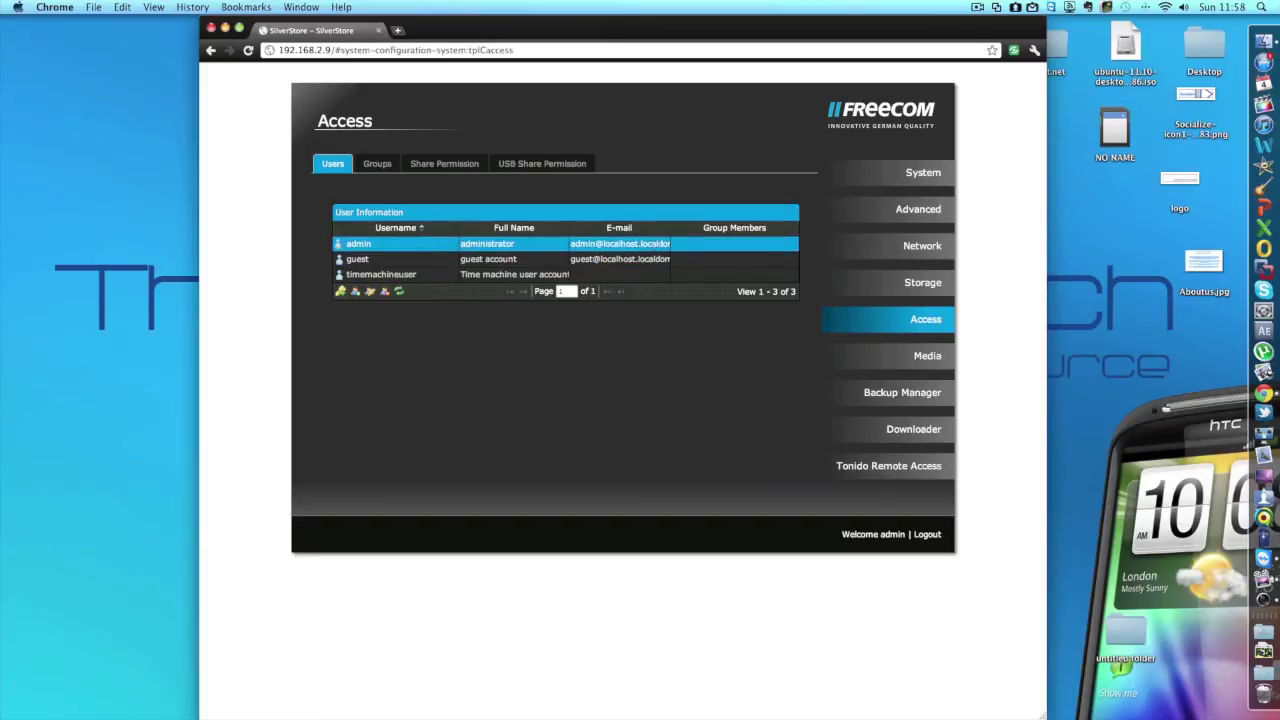
left_click(610, 259)
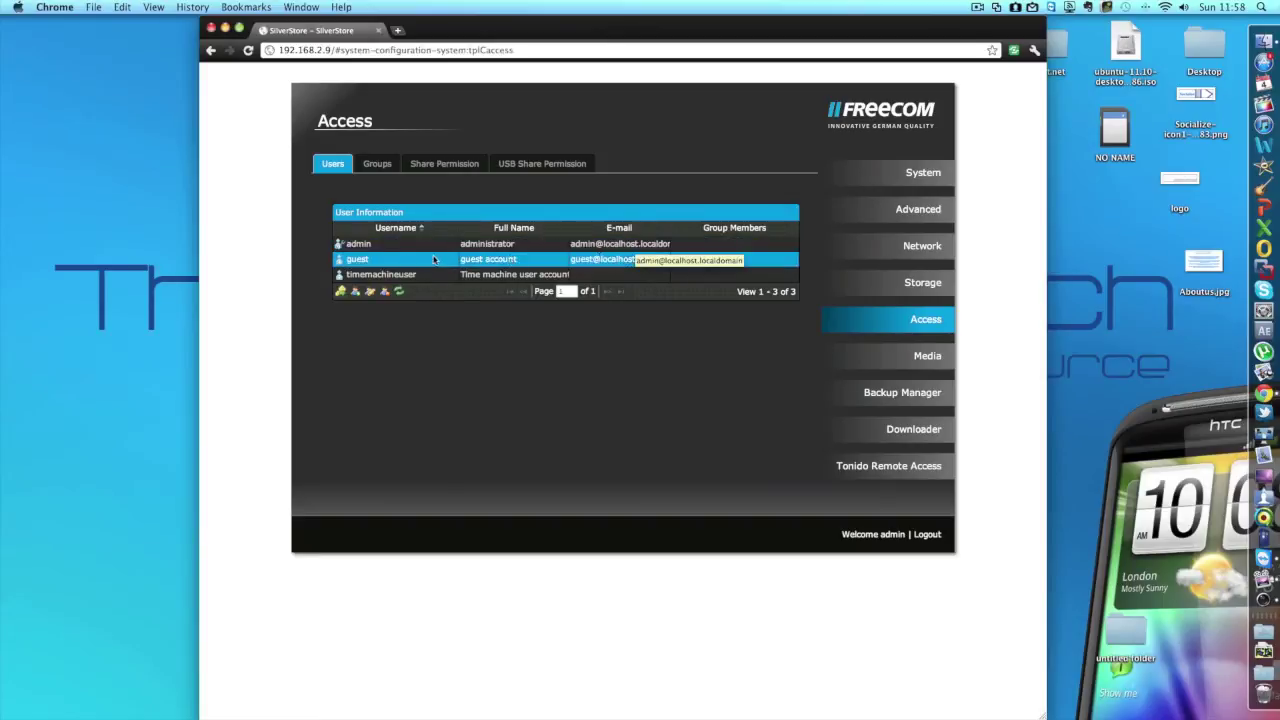
left_click(530, 274)
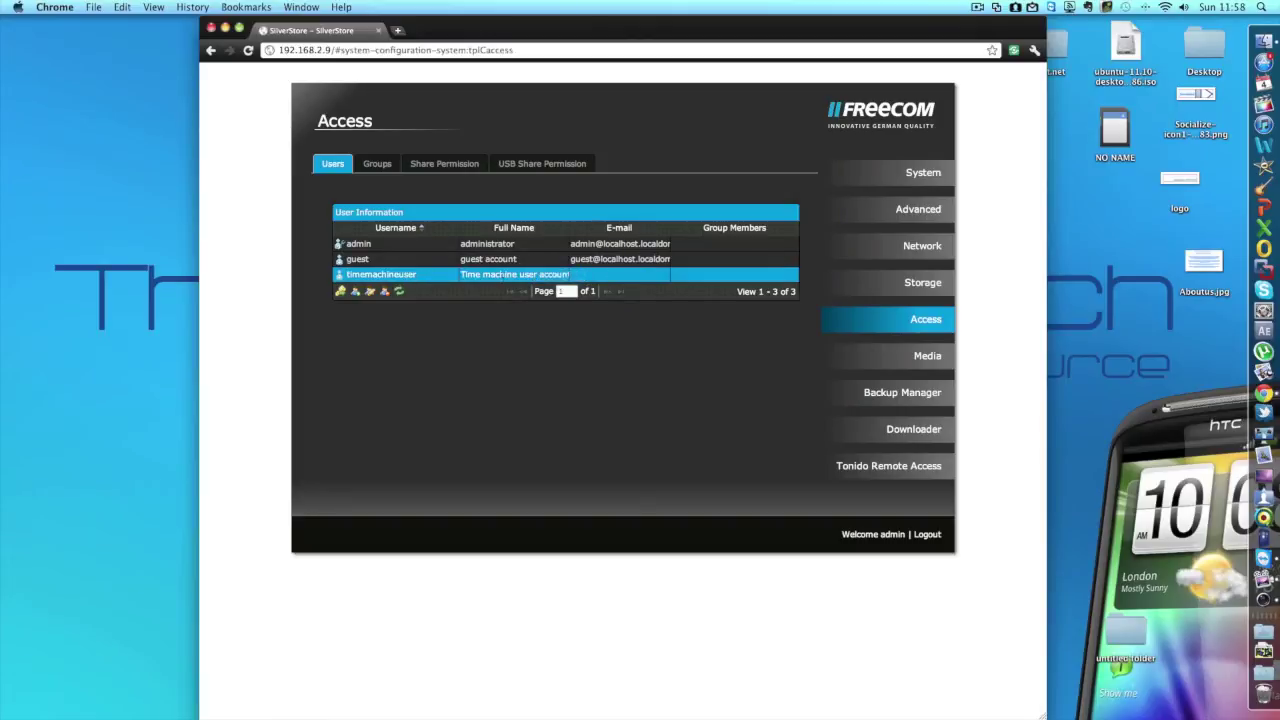
left_click(377, 163)
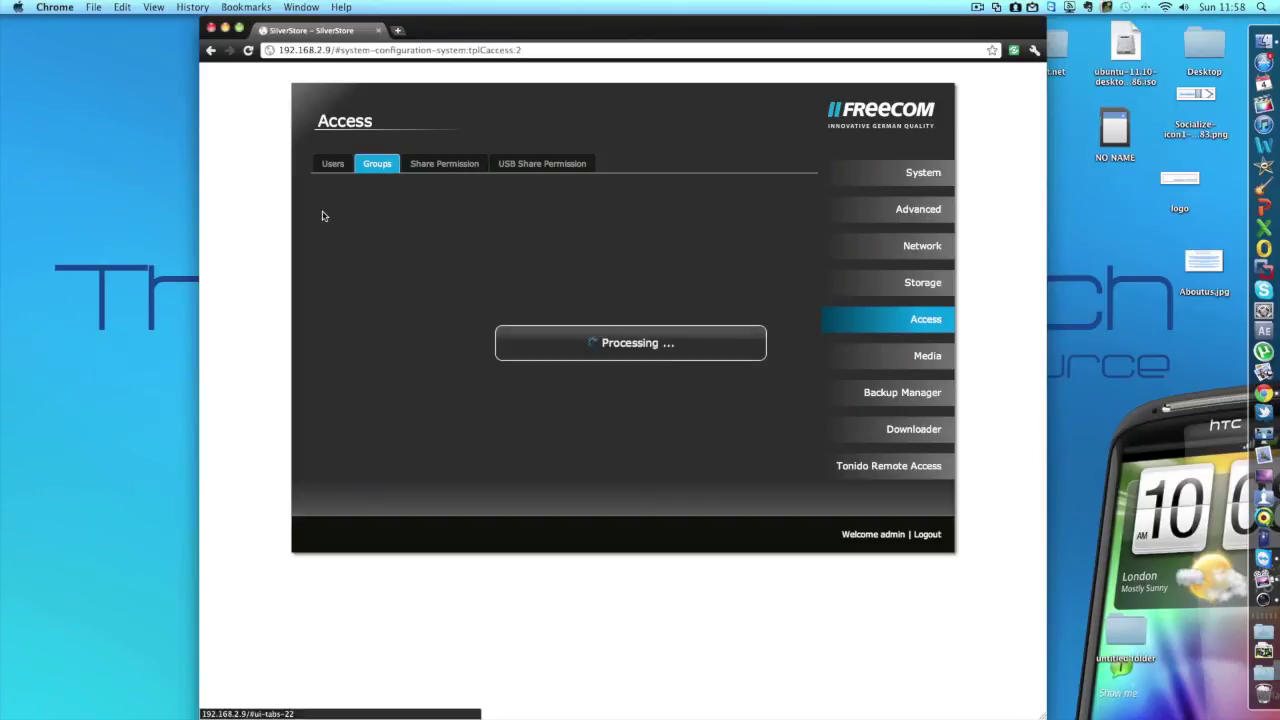
left_click(444, 164)
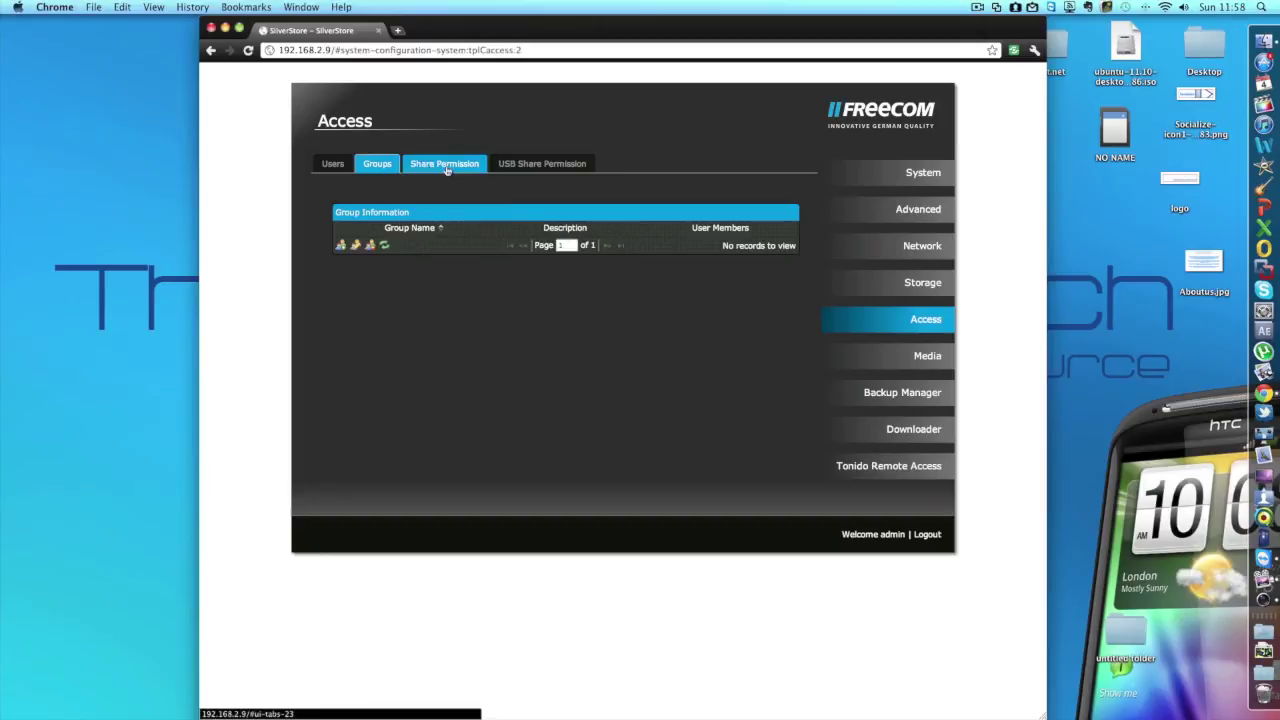
left_click(540, 167)
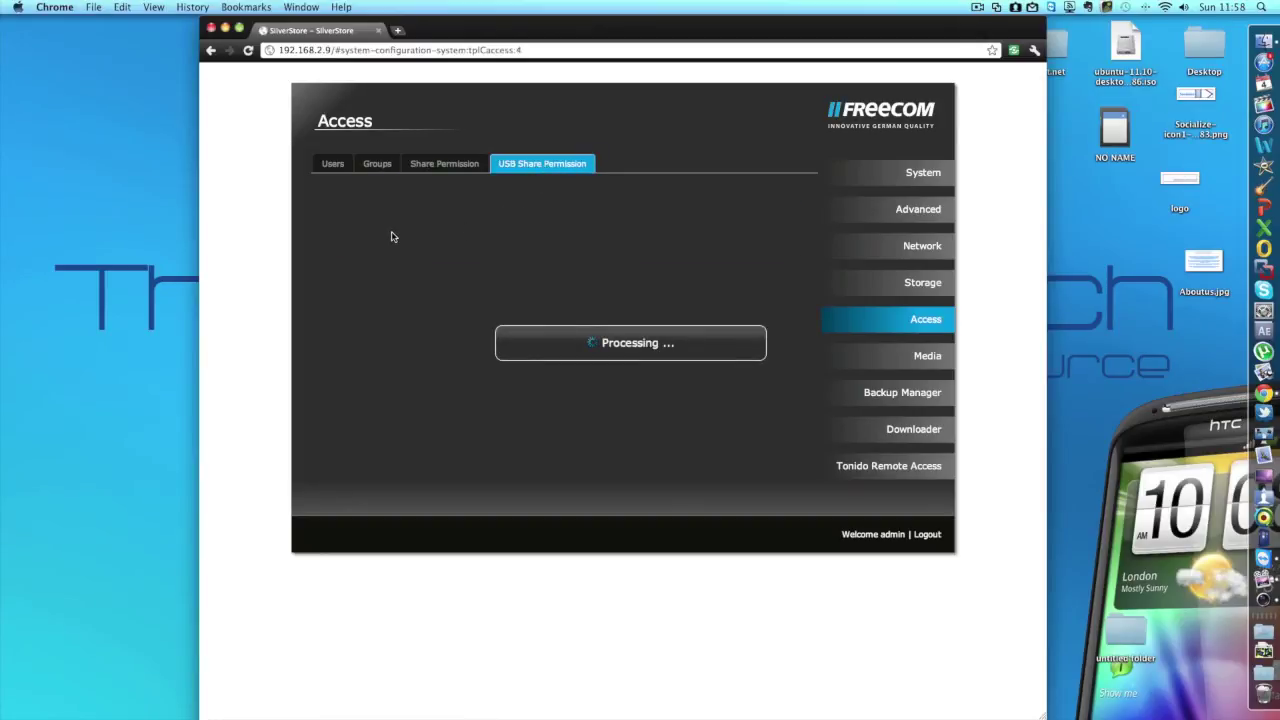
Return to the user accounts in the access settings and review the media server and iTunes setup.
left_click(334, 170)
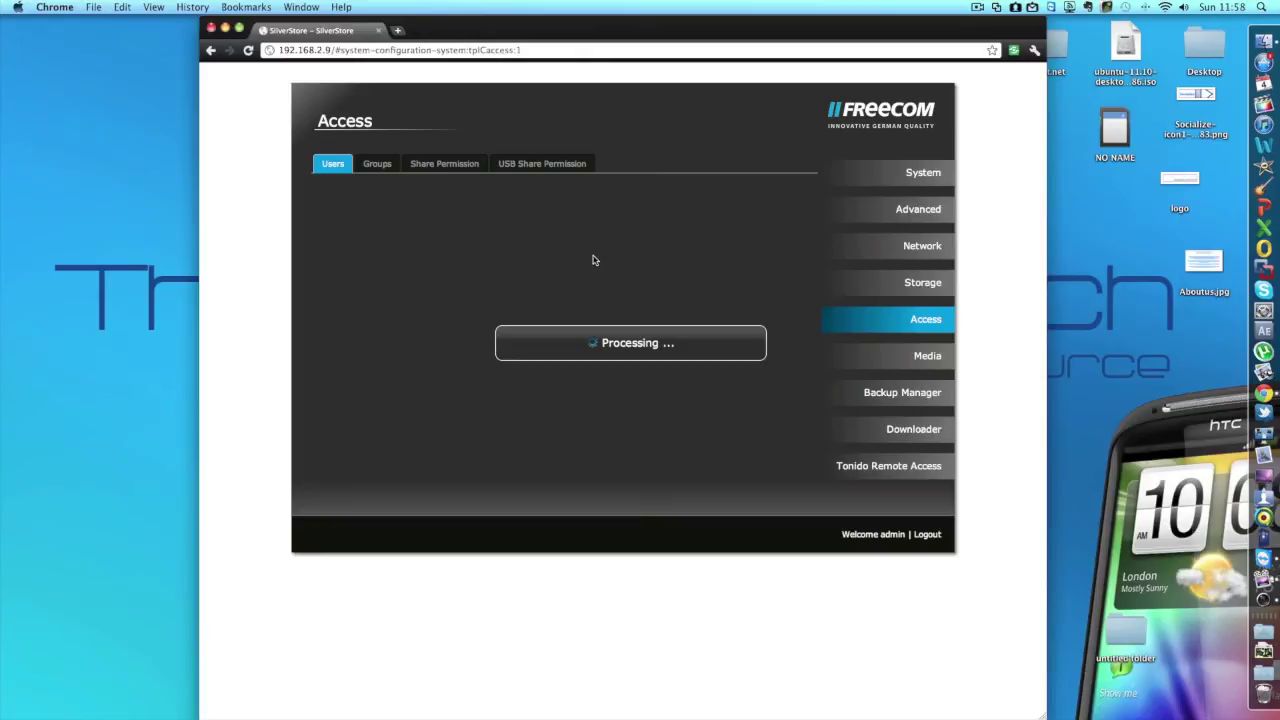
left_click(940, 362)
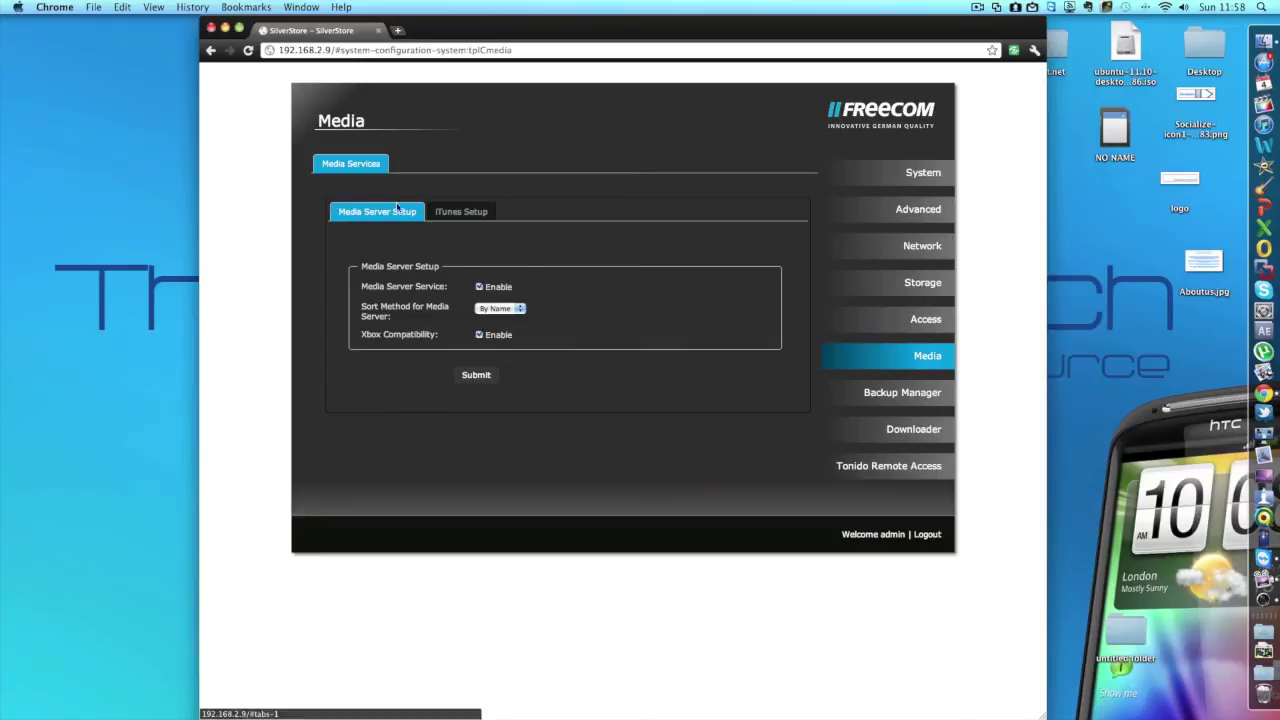
left_click(474, 212)
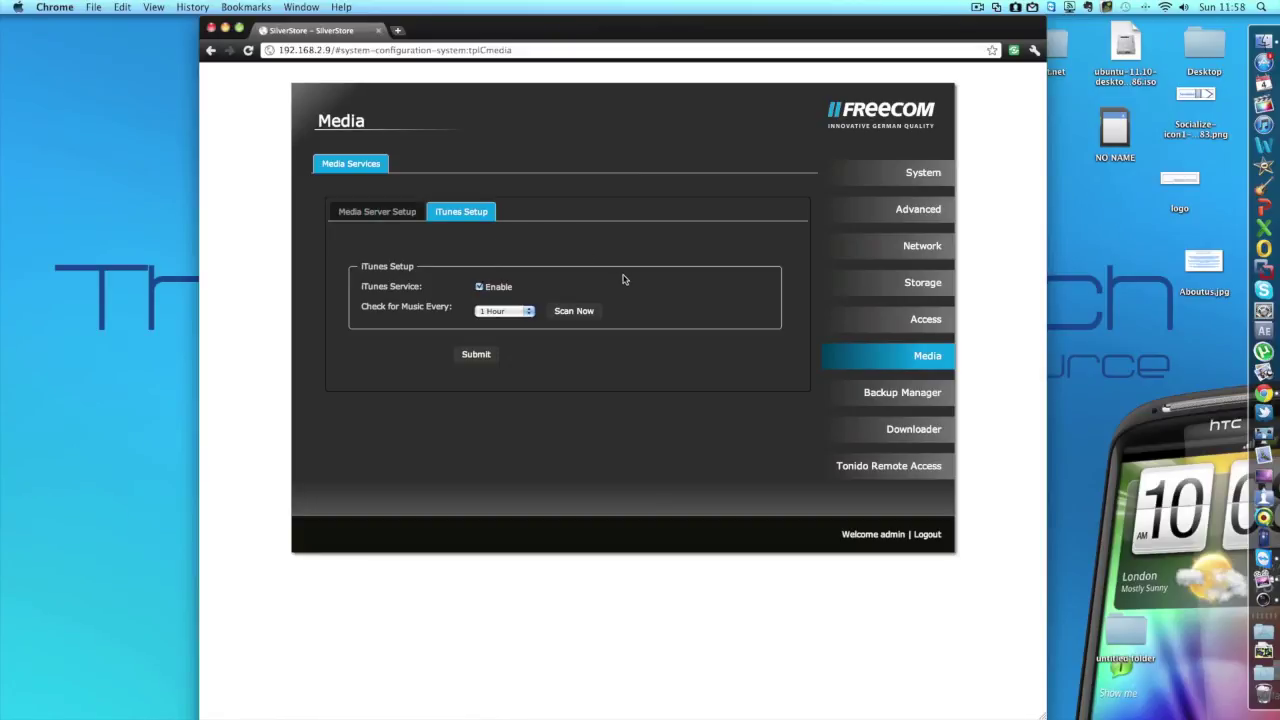
Review the Backup Manager's user backup and backup server settings and the Downloader's task list and Bittorrent configuration.
left_click(848, 389)
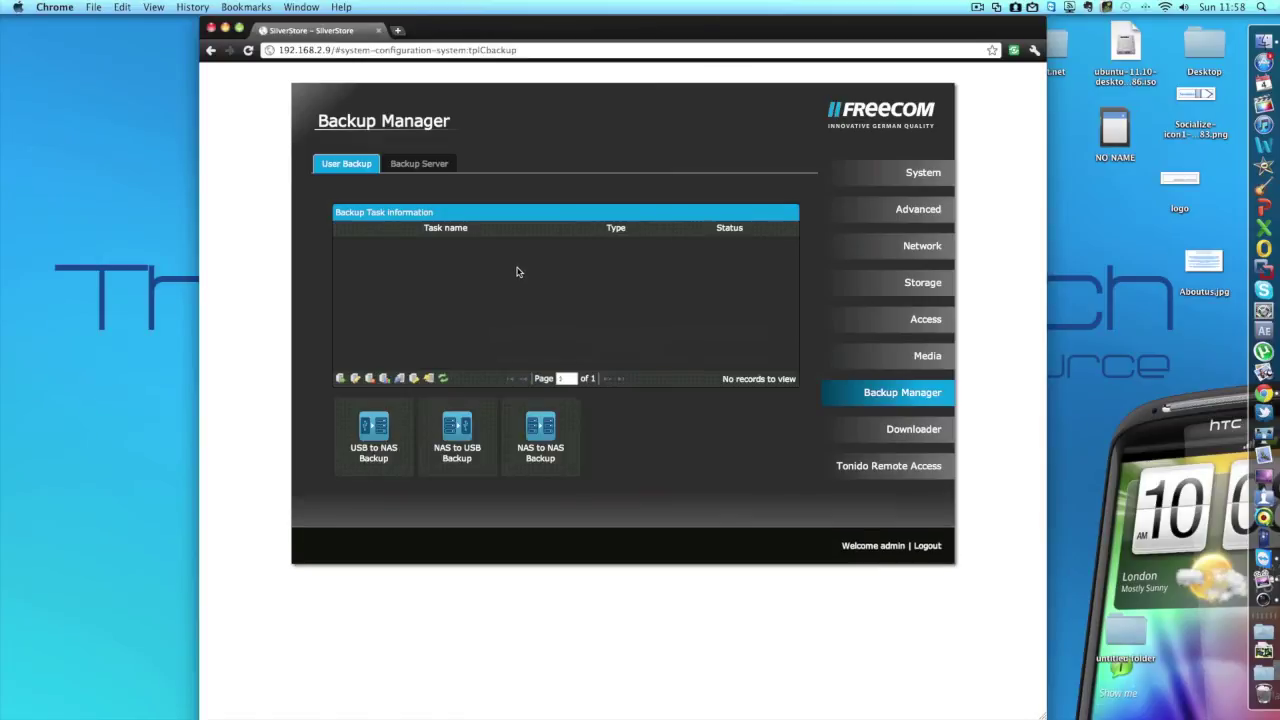
left_click(420, 167)
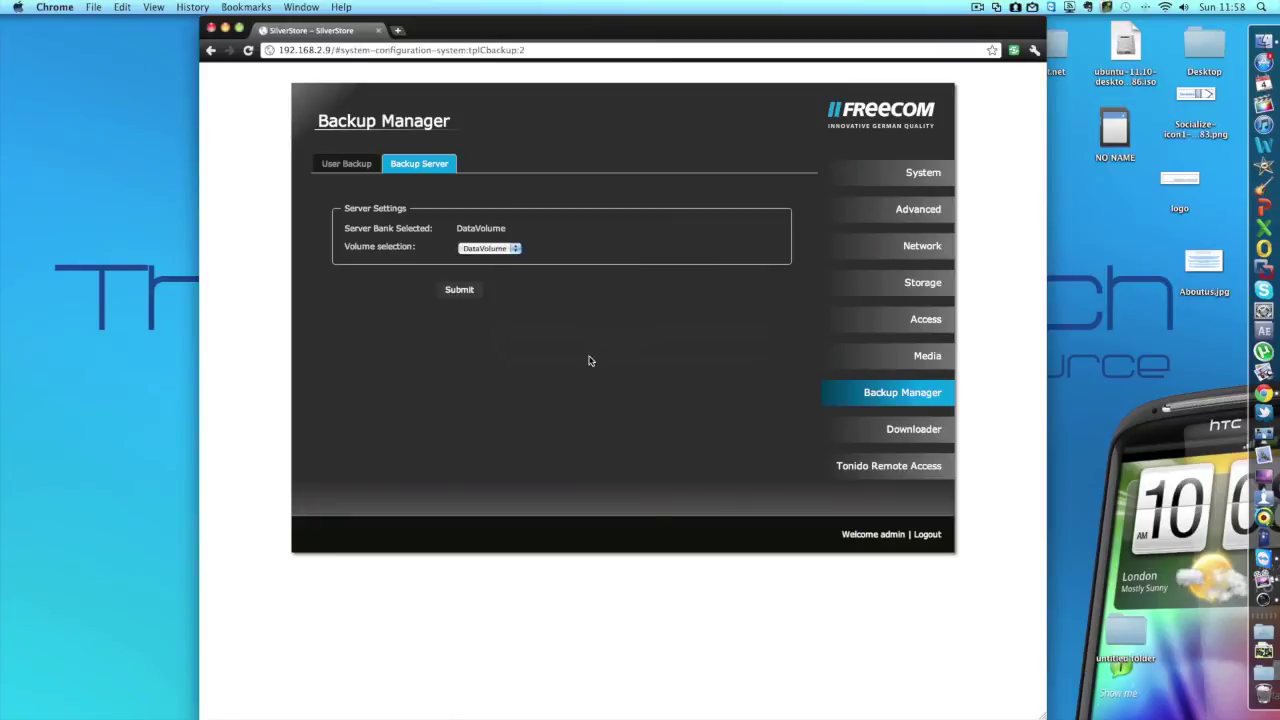
left_click(915, 430)
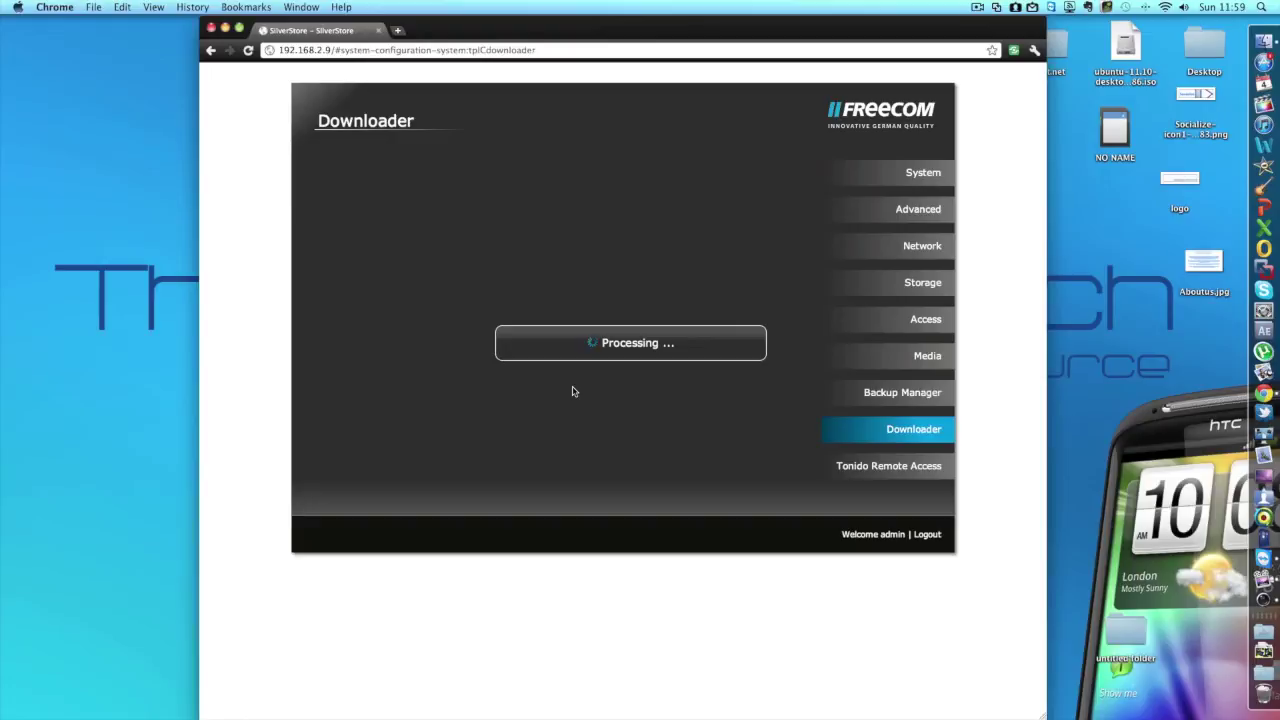
left_click(530, 167)
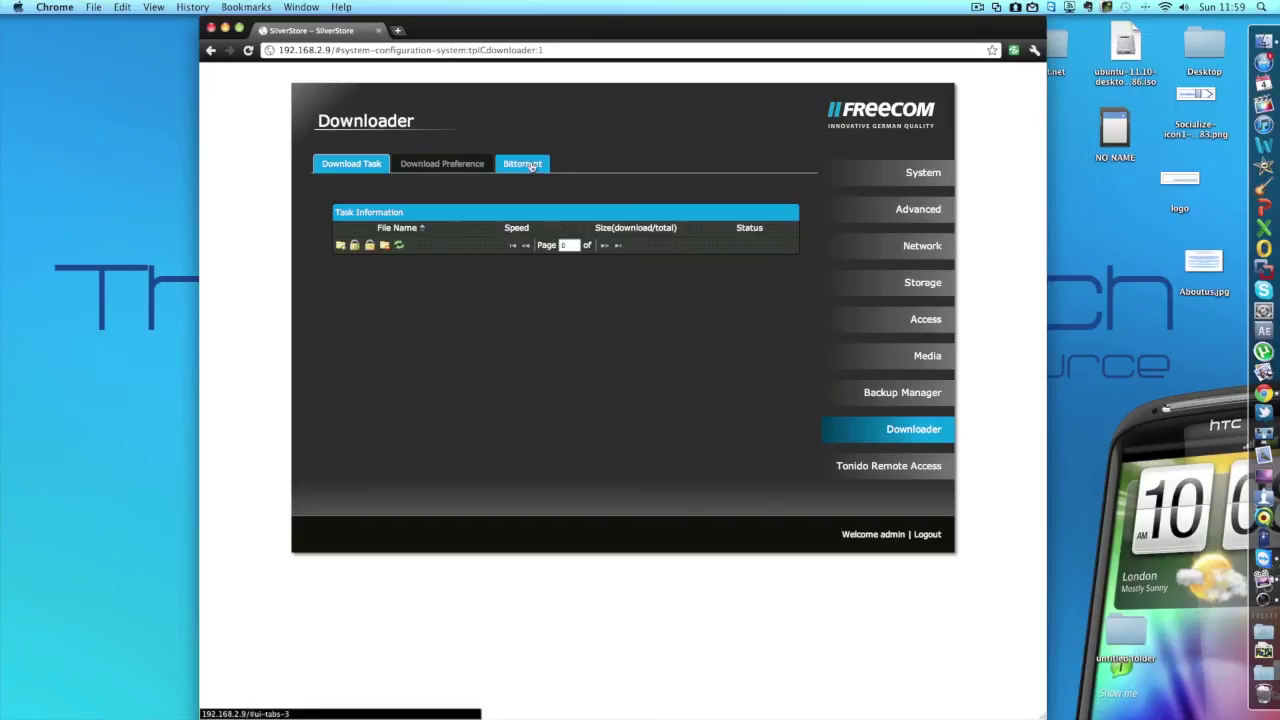
left_click(518, 166)
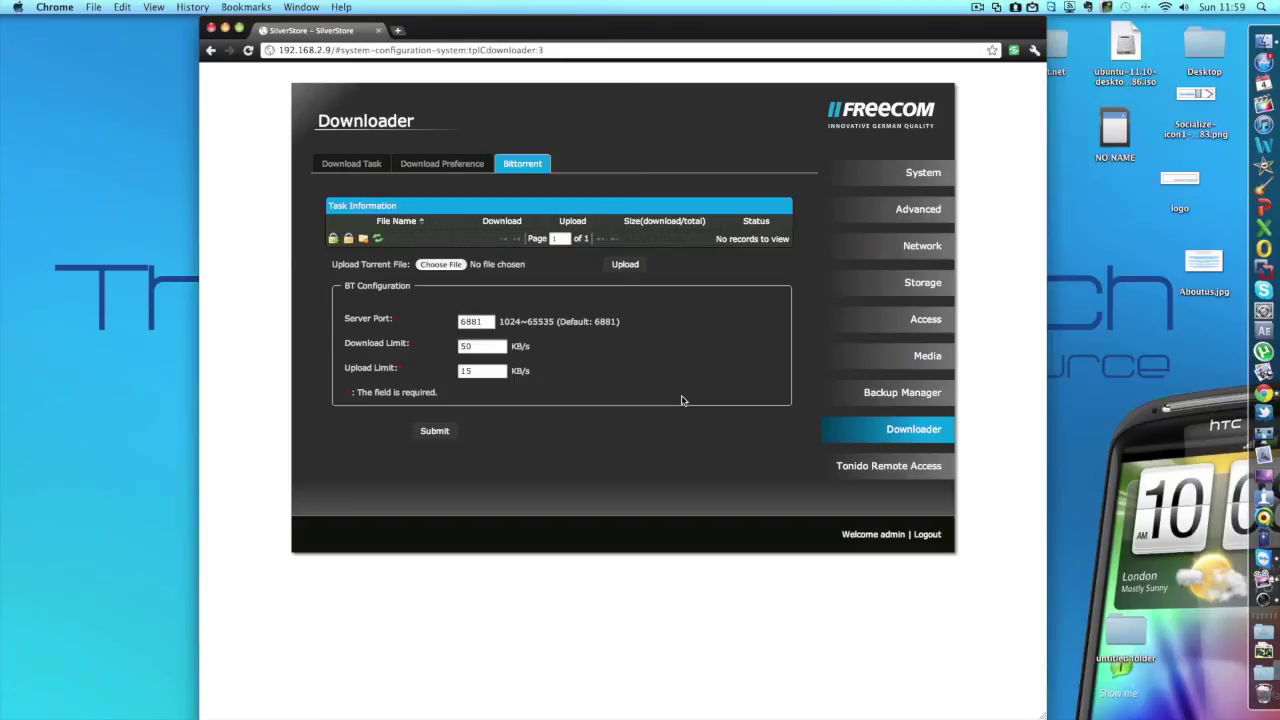
Open Tonido Remote Access and browse the files in /shares/Public down to the Doctor Who folder inside Movies.
left_click(902, 468)
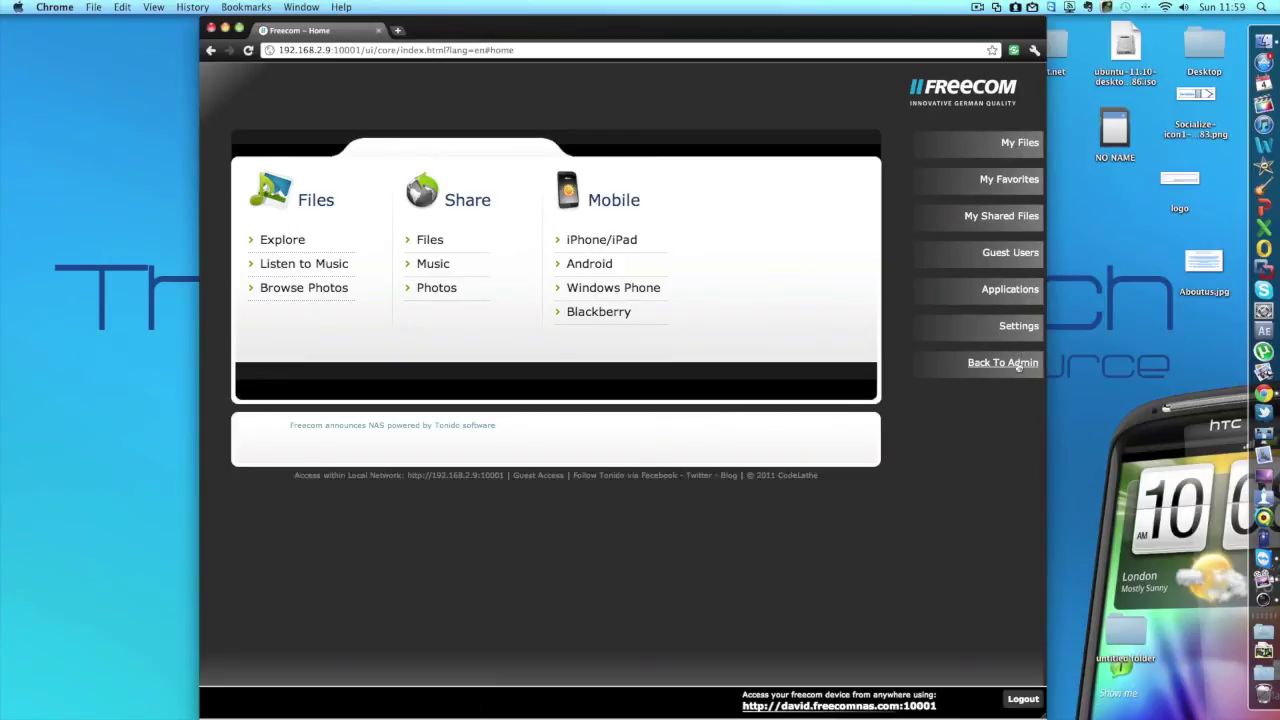
left_click(282, 241)
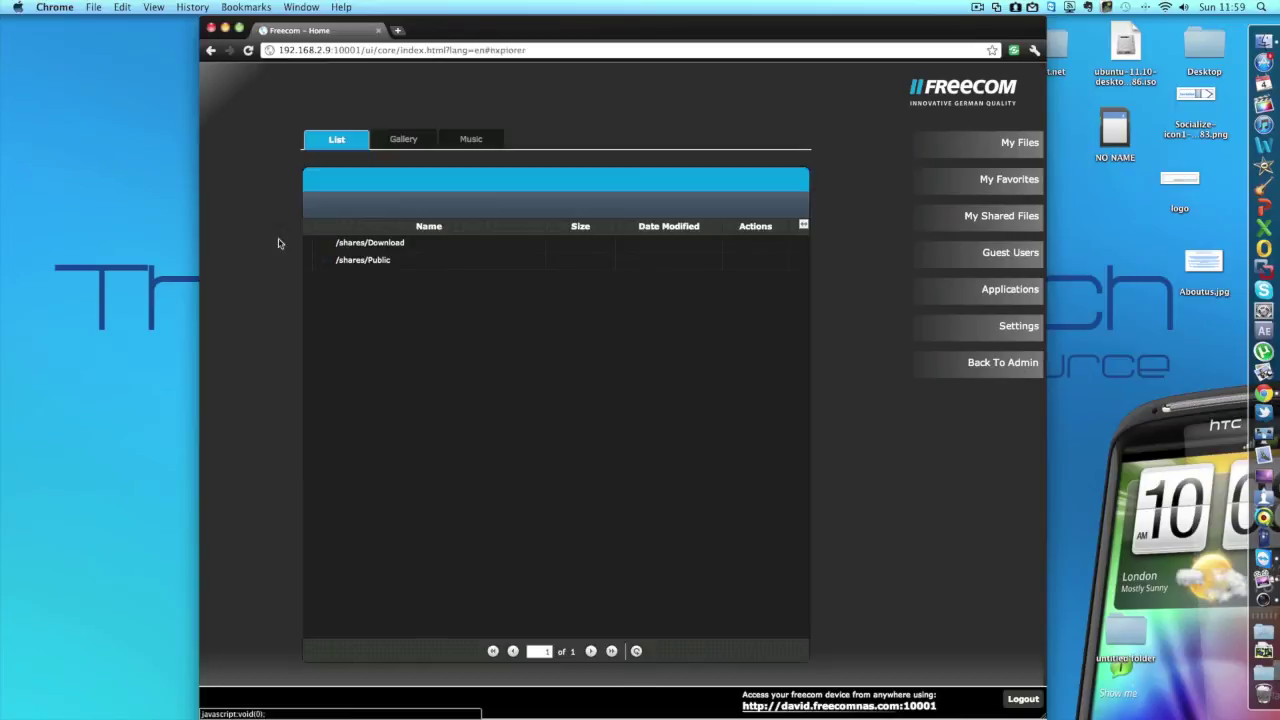
double_click(370, 261)
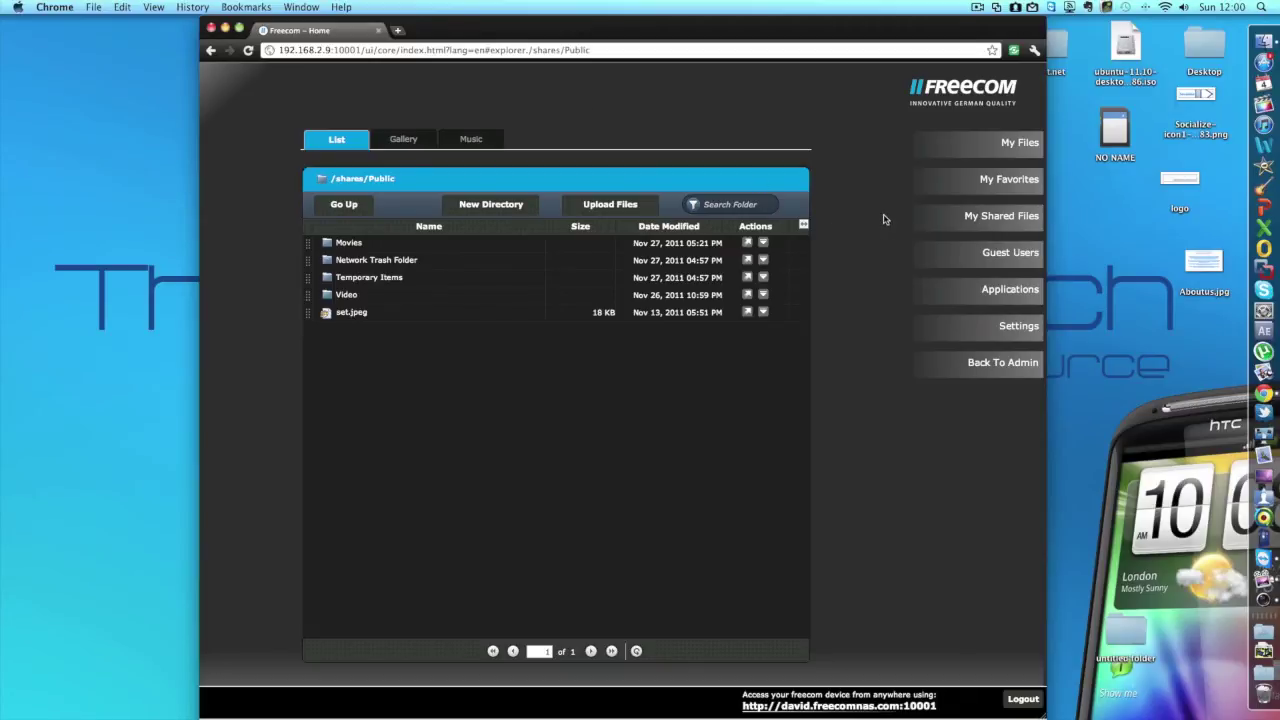
double_click(430, 243)
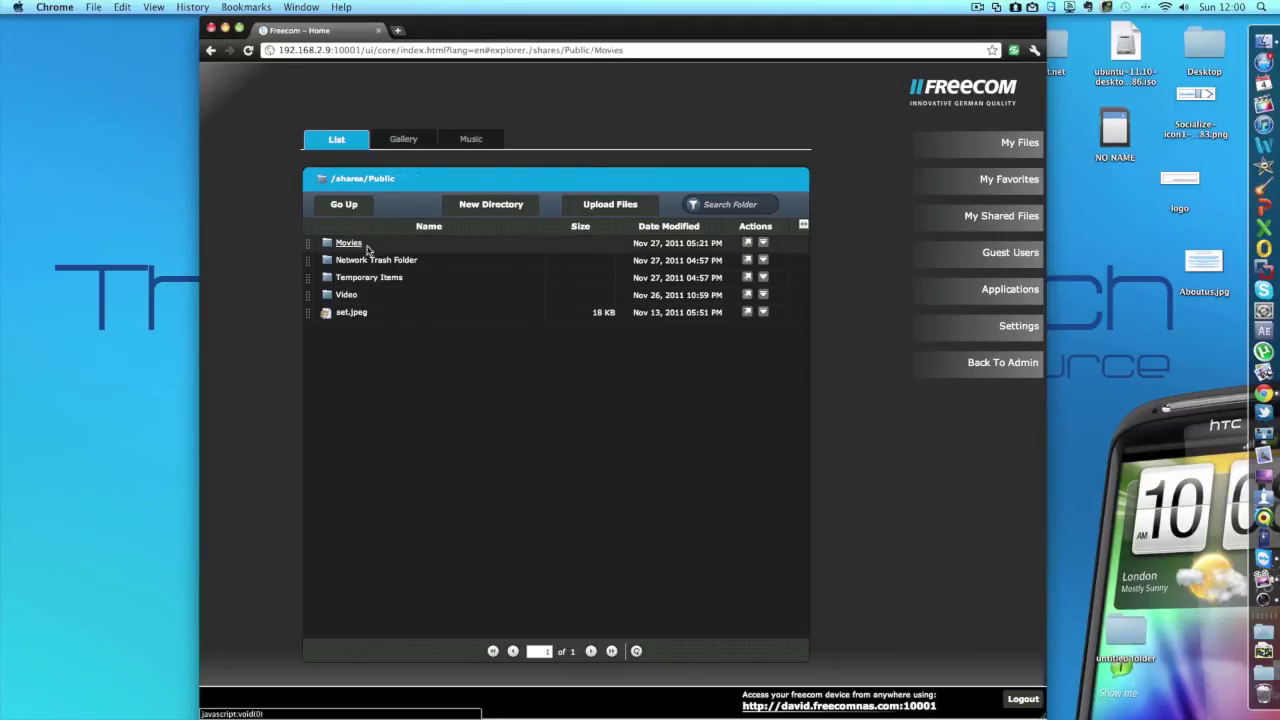
double_click(391, 243)
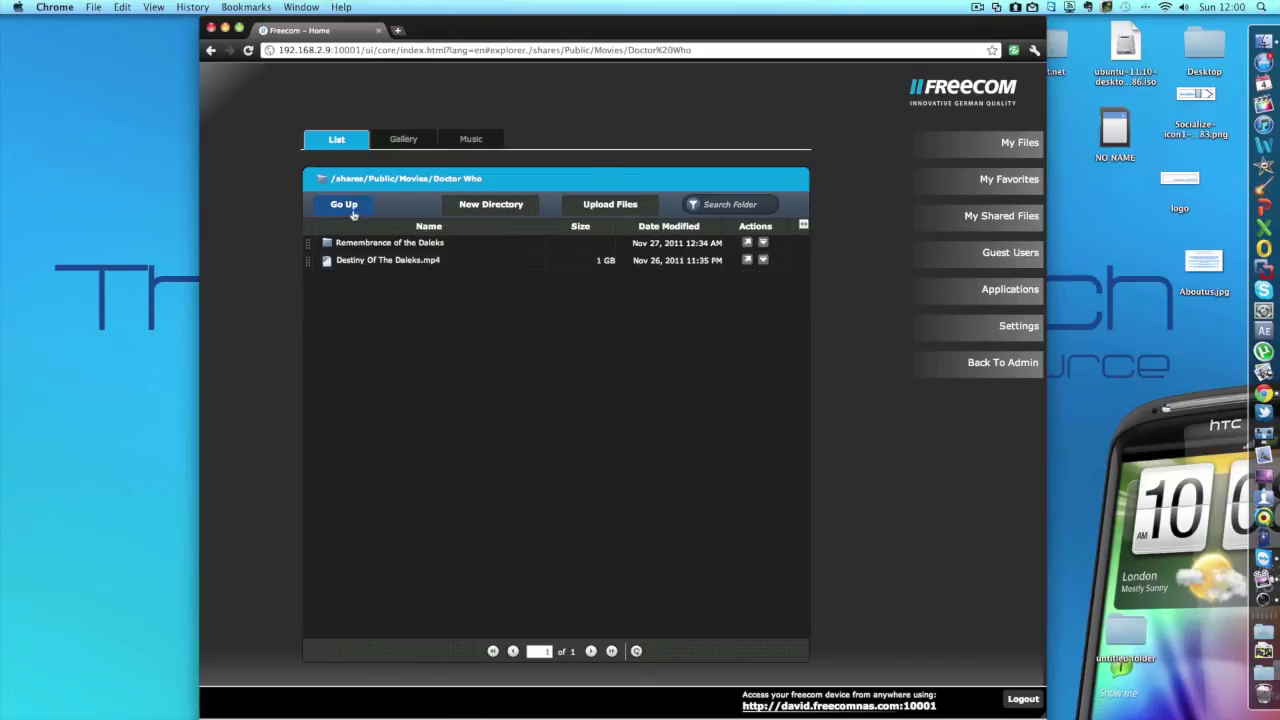
Look into The Simpsons and TV folders, return to the list of shares and view it briefly as a gallery.
left_click(350, 206)
double_click(365, 260)
left_click(344, 204)
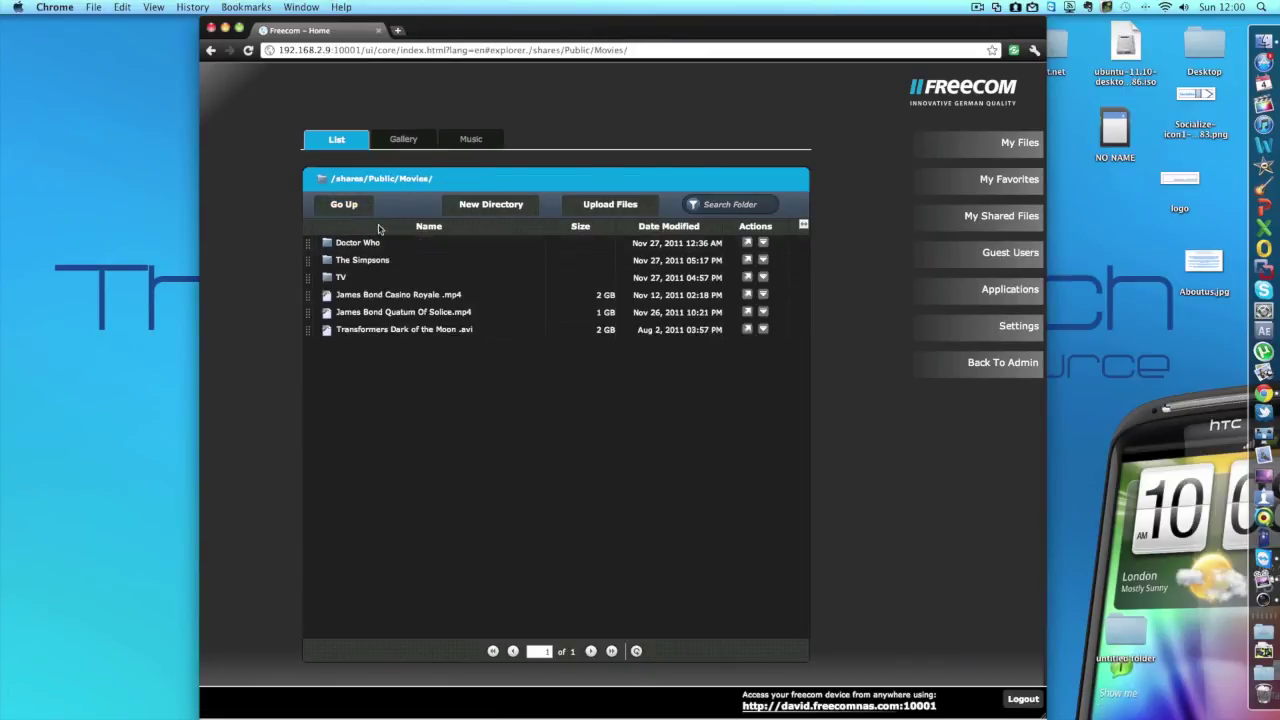
double_click(341, 277)
left_click(352, 204)
left_click(344, 204)
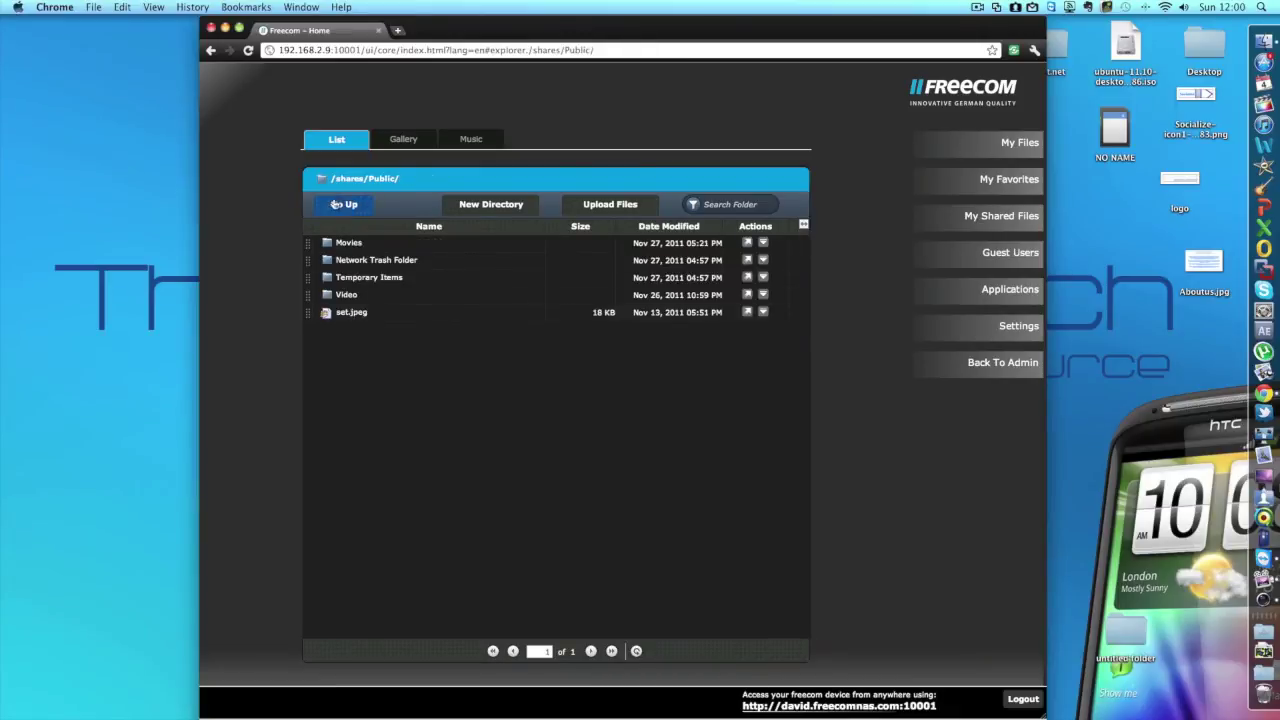
left_click(346, 204)
left_click(346, 204)
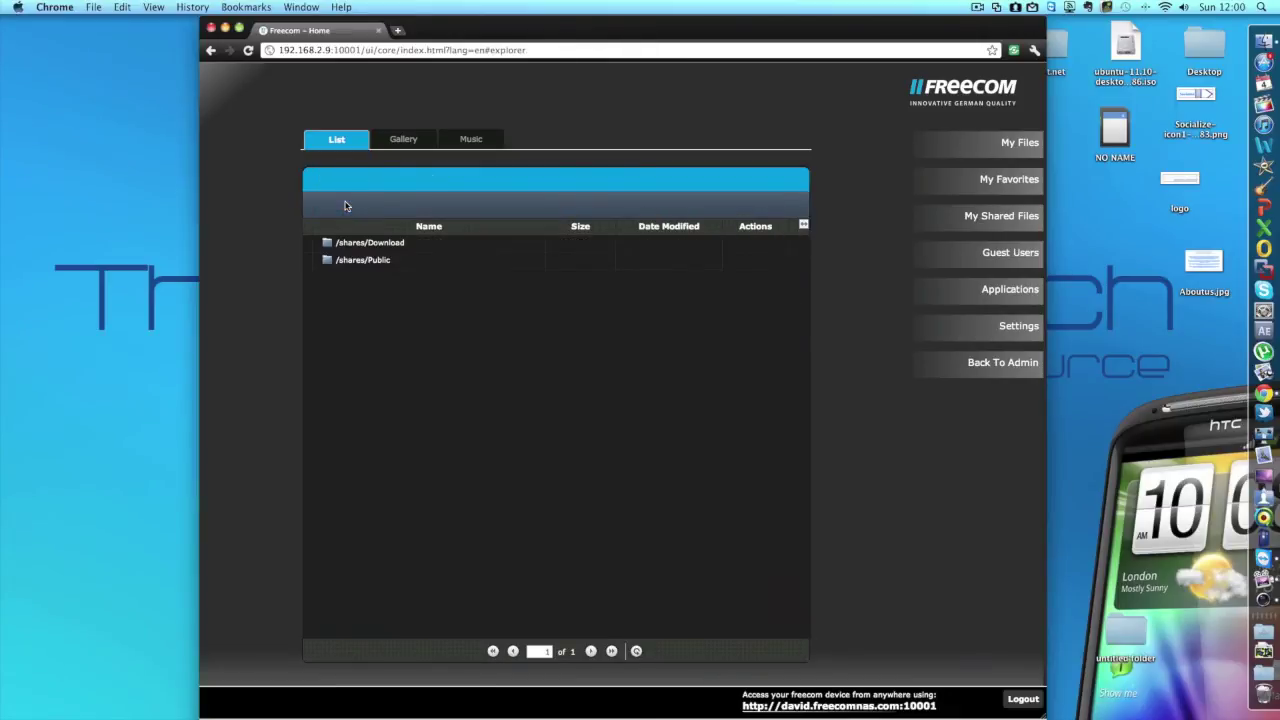
left_click(410, 150)
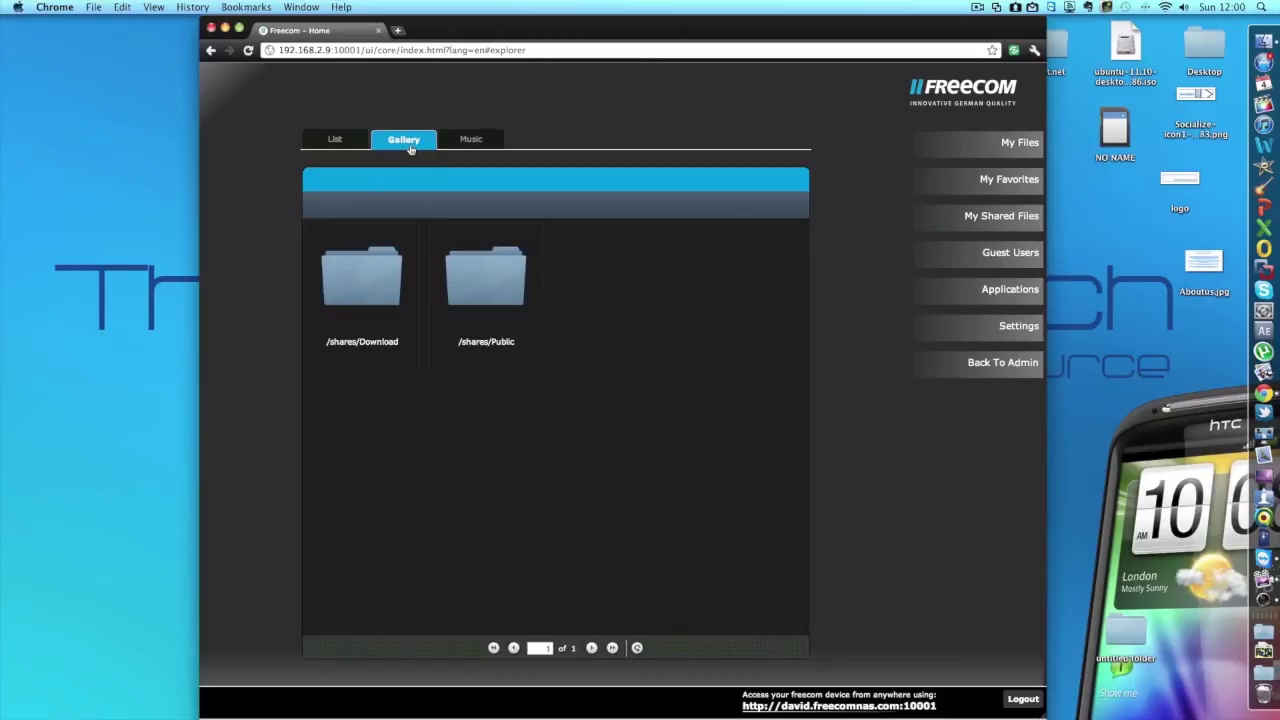
left_click(343, 148)
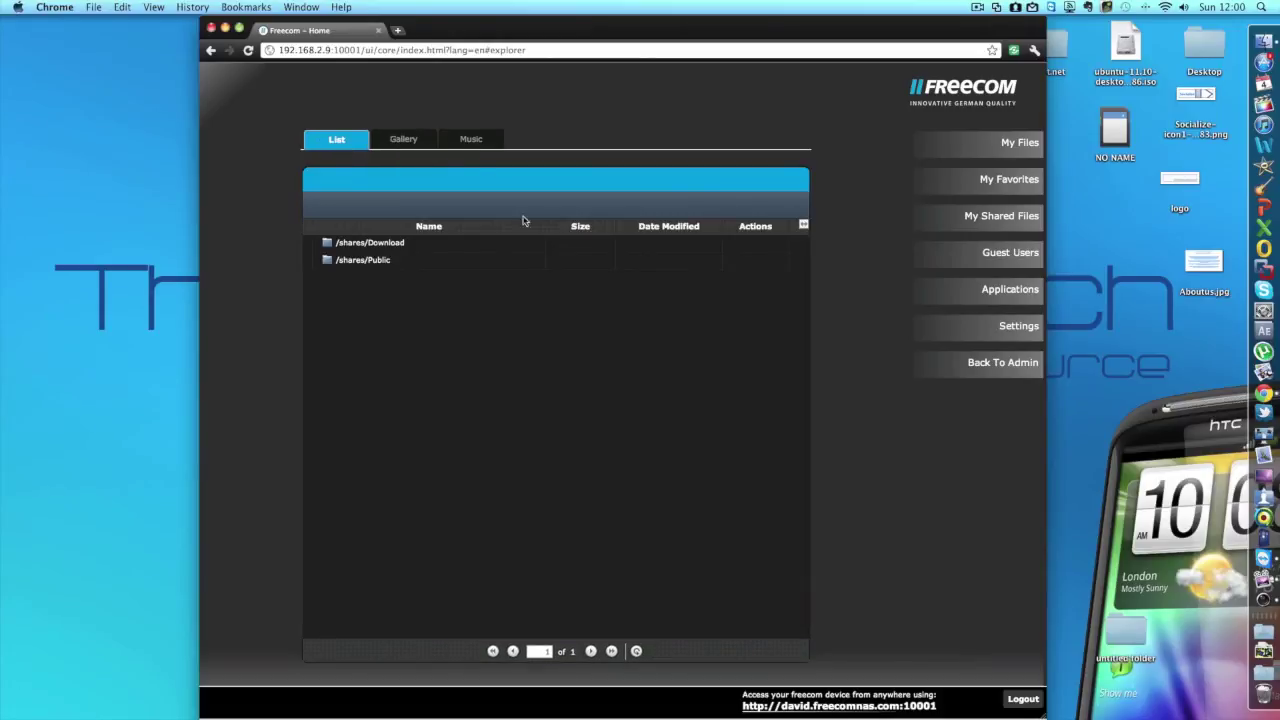
Review the Tonido settings, covering general status and Tonido ID, account, network, miscellaneous, log and about information.
left_click(1019, 326)
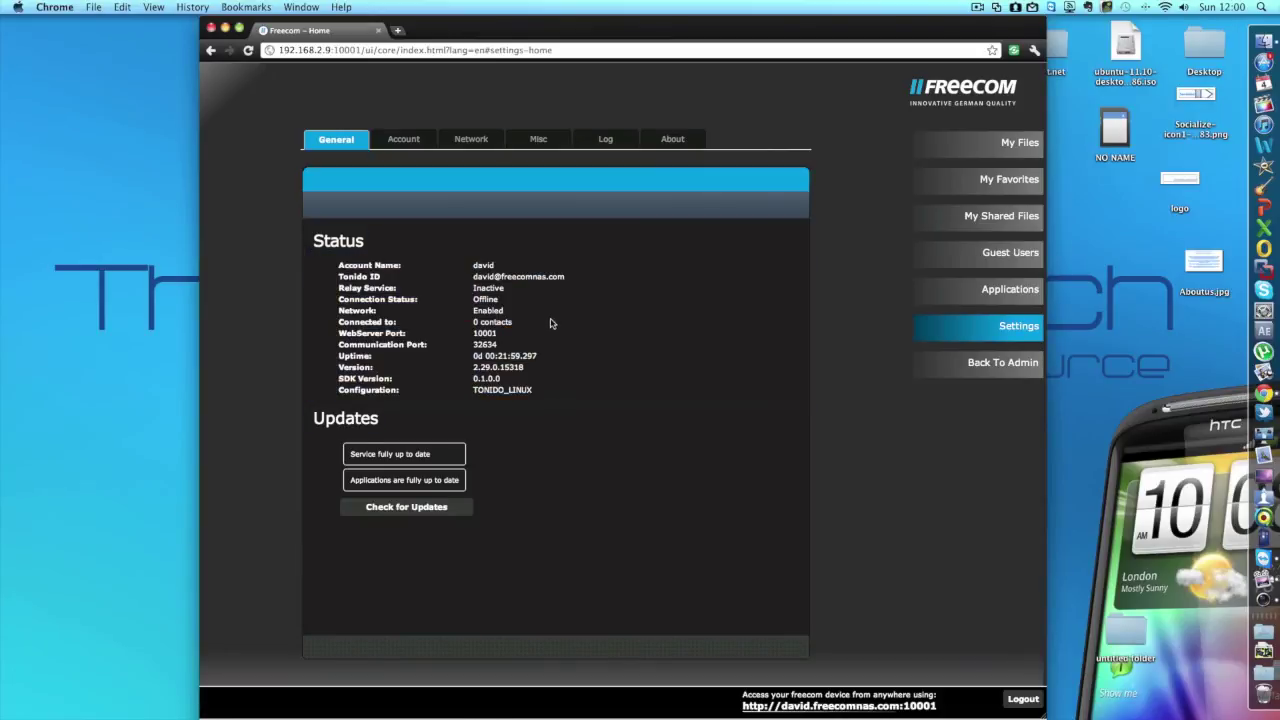
triple_click(526, 276)
left_click(588, 286)
left_click(408, 140)
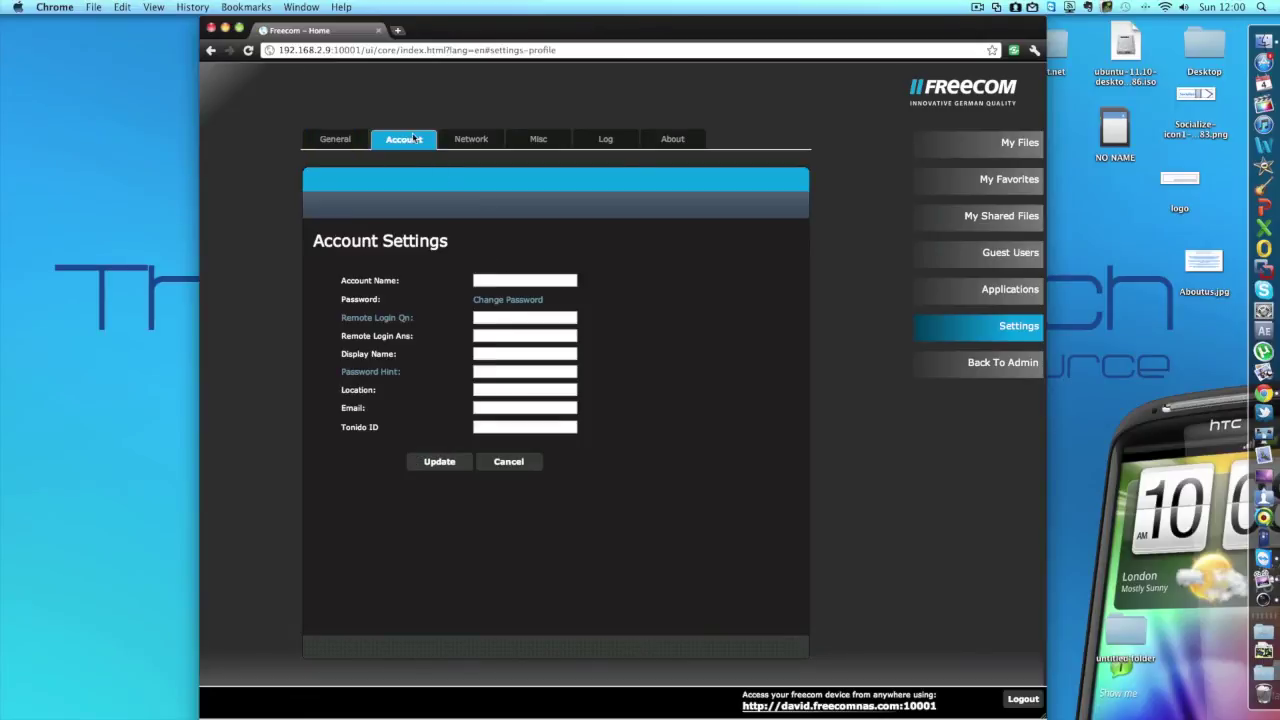
left_click(491, 139)
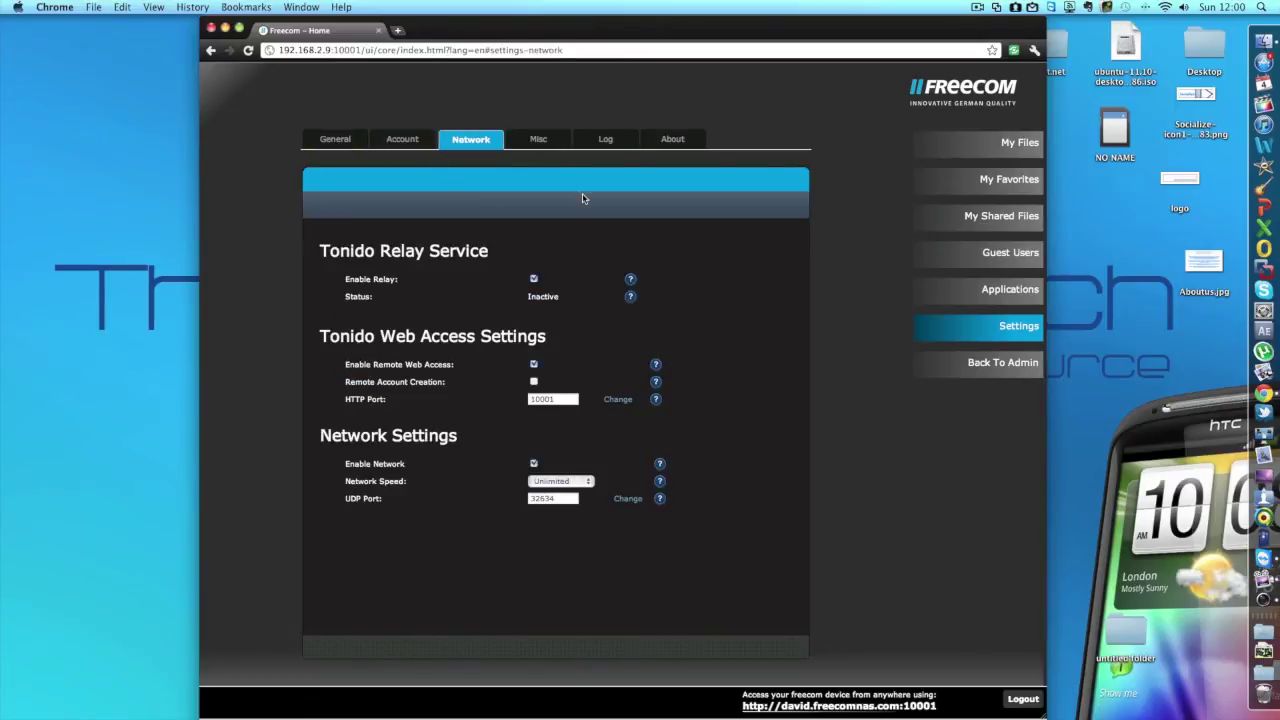
left_click(545, 141)
left_click(620, 141)
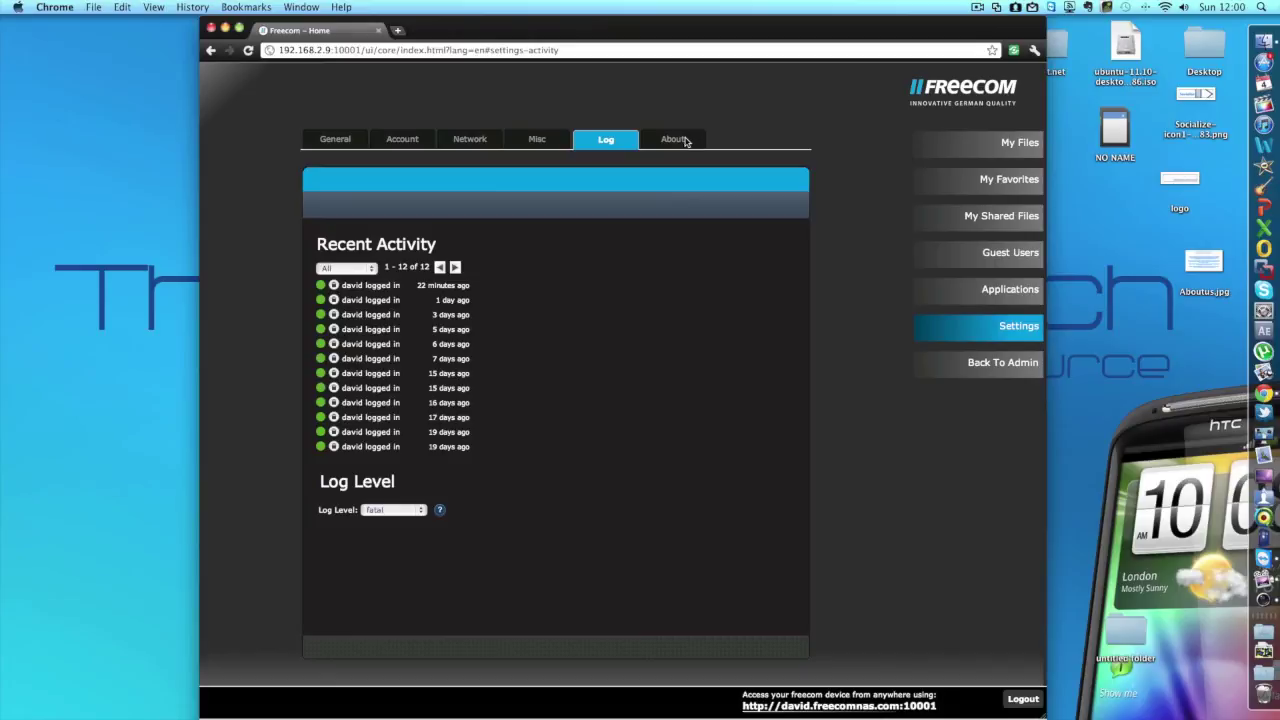
left_click(686, 141)
left_click(606, 139)
Review the installed applications, guest users and shared files, dismissing the Add Share dialog without adding a share.
left_click(1003, 290)
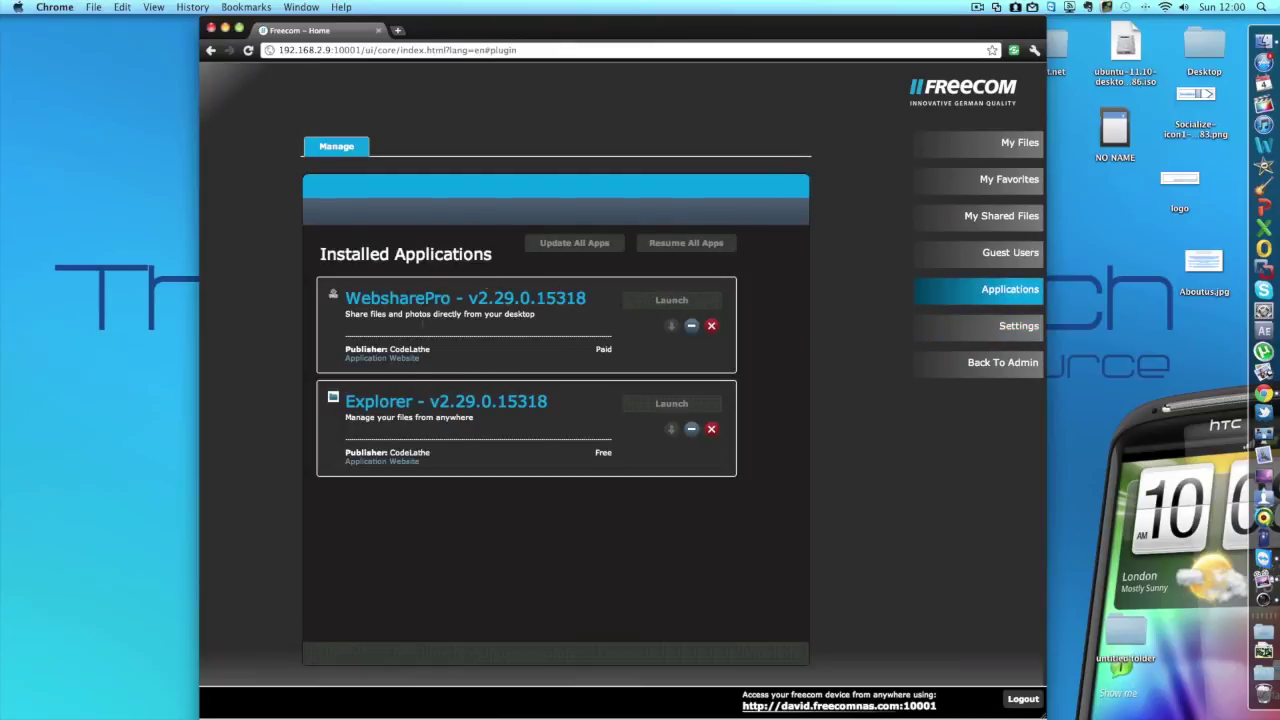
left_click(977, 260)
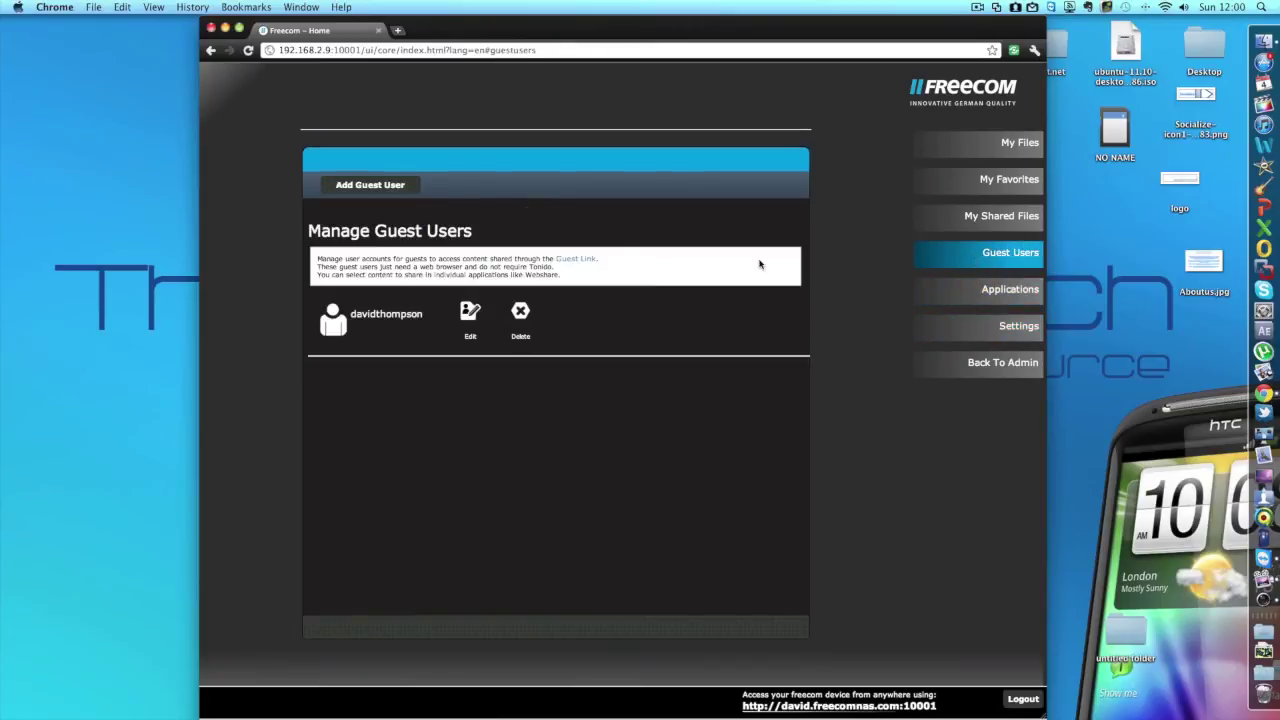
left_click(995, 212)
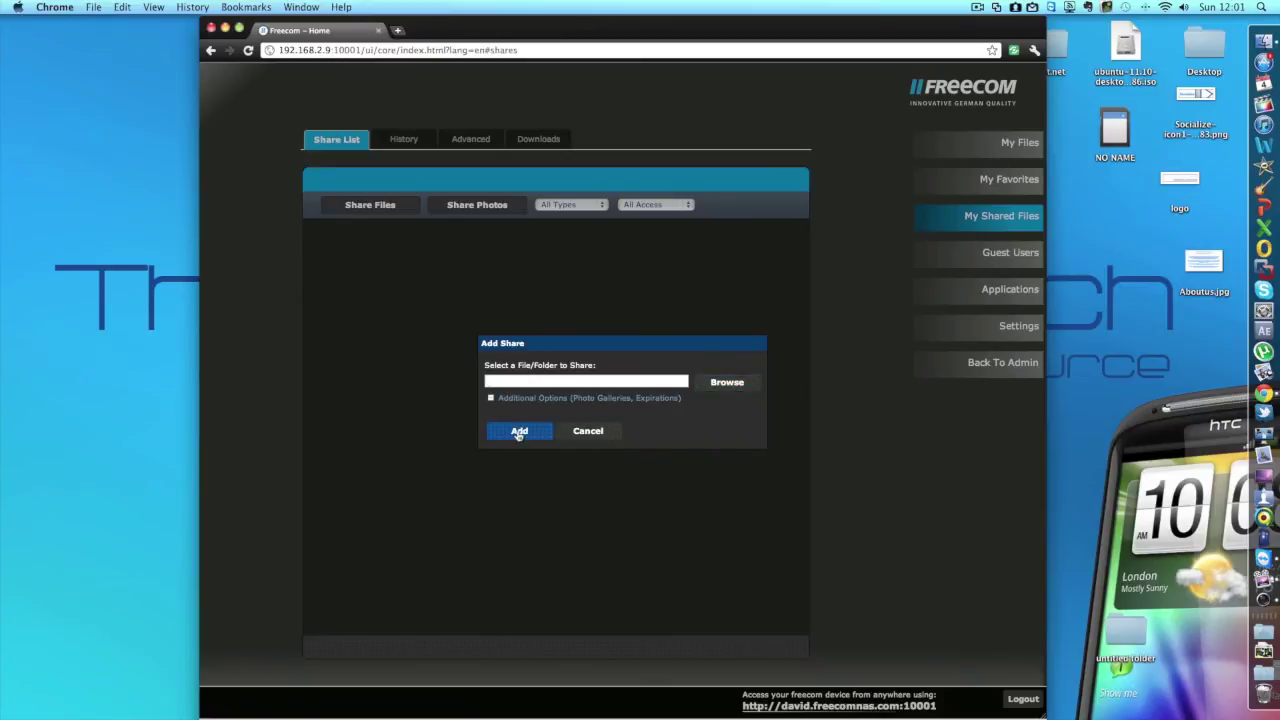
left_click(585, 431)
Try the device's remote access link on the Tonido home page and return to the SilverStore admin interface.
left_click(997, 366)
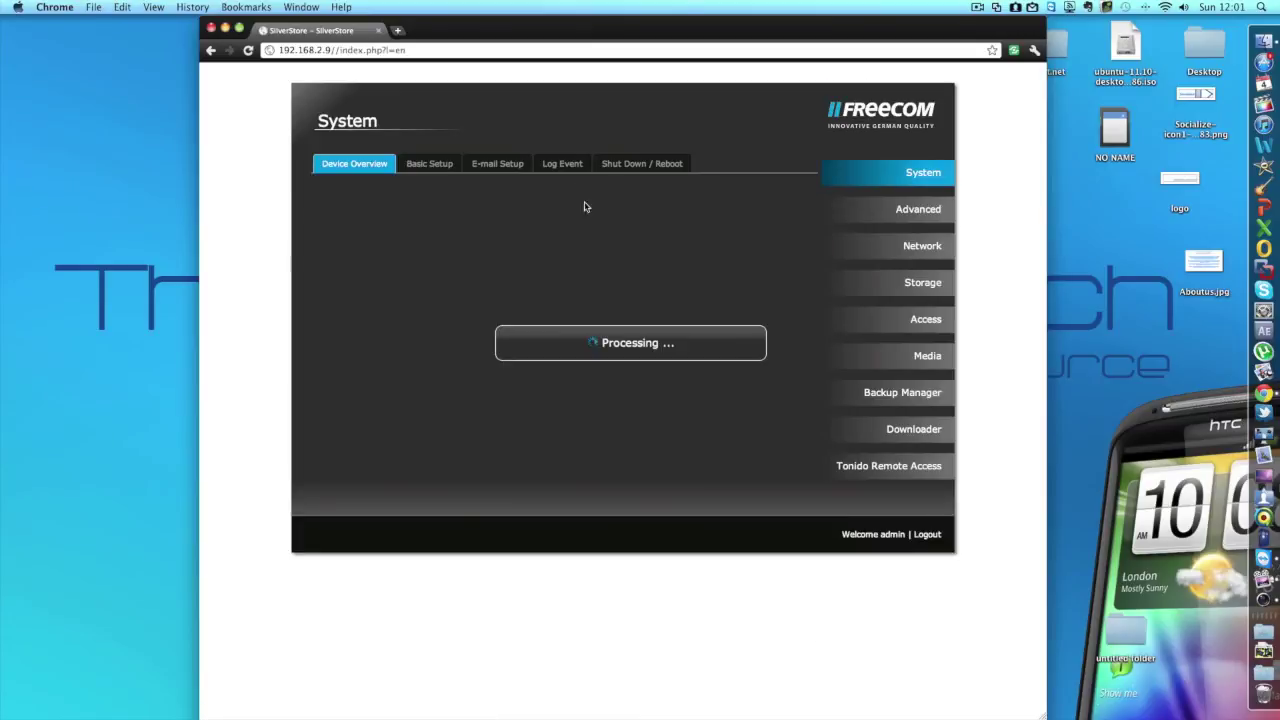
left_click(222, 50)
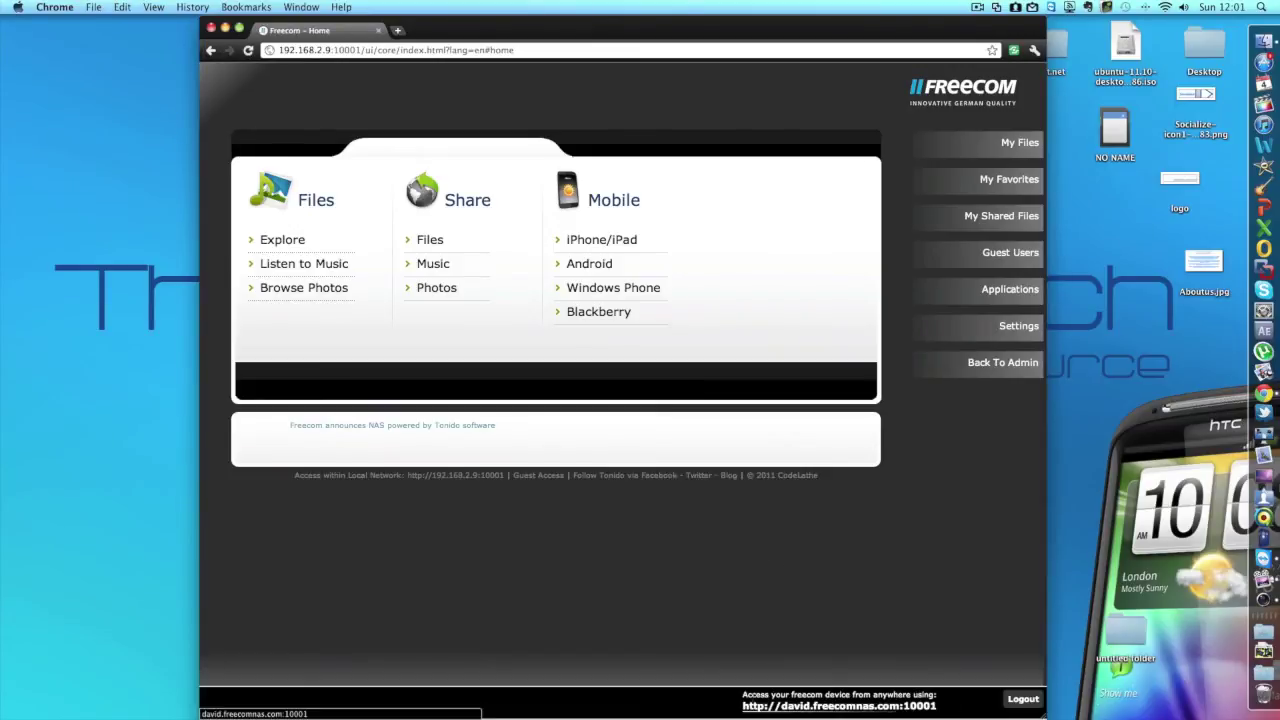
left_click(812, 706)
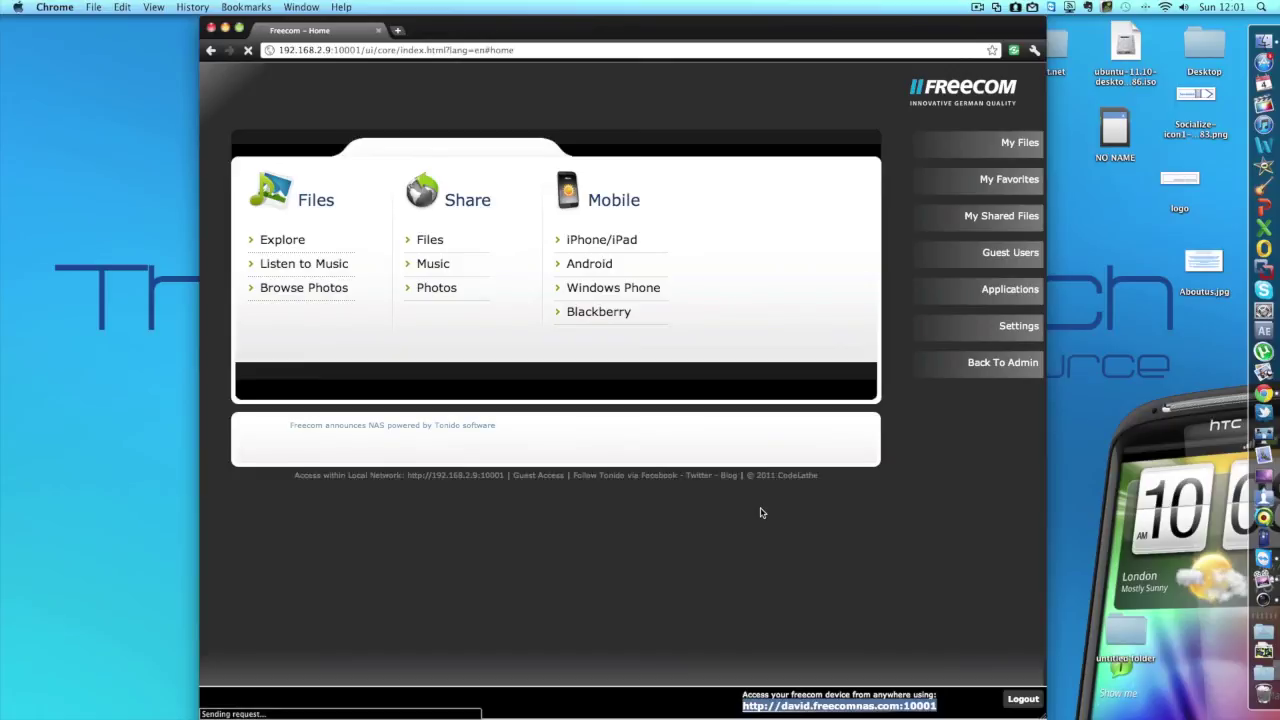
left_click(984, 368)
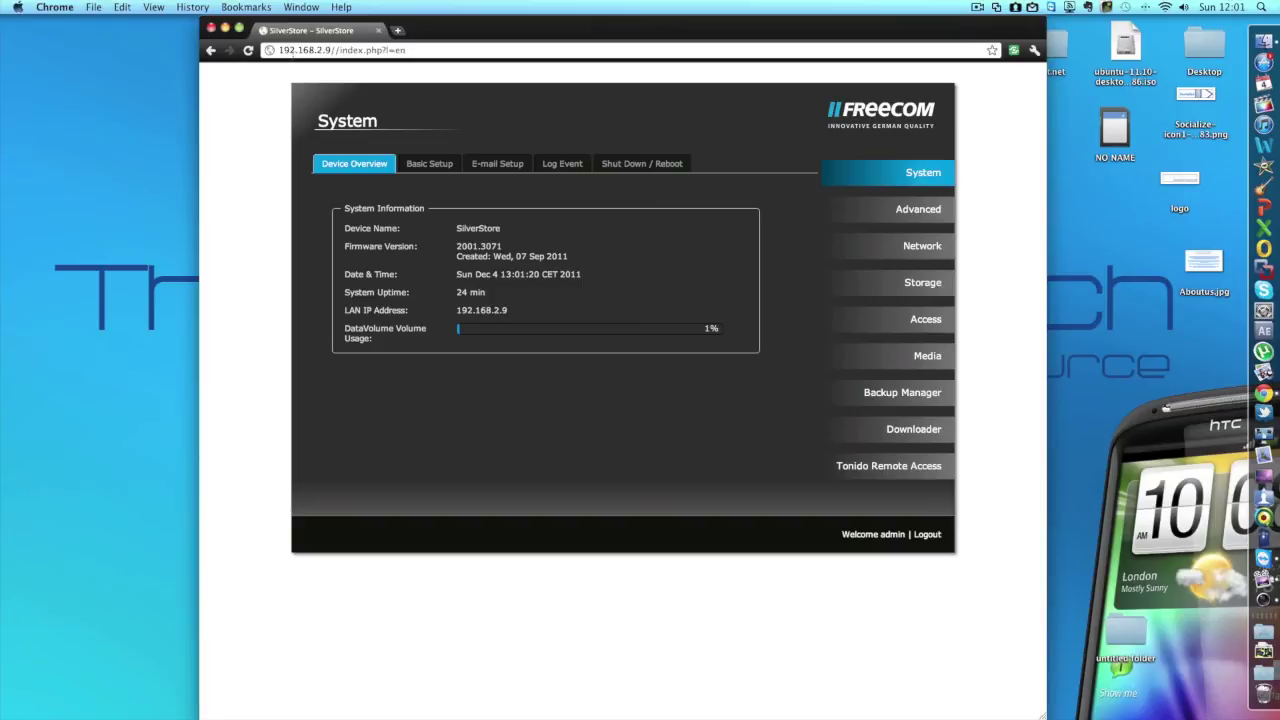
Check the device's local address in the browser and open the system's basic setup with the device information.
left_click(293, 50)
left_click(320, 50)
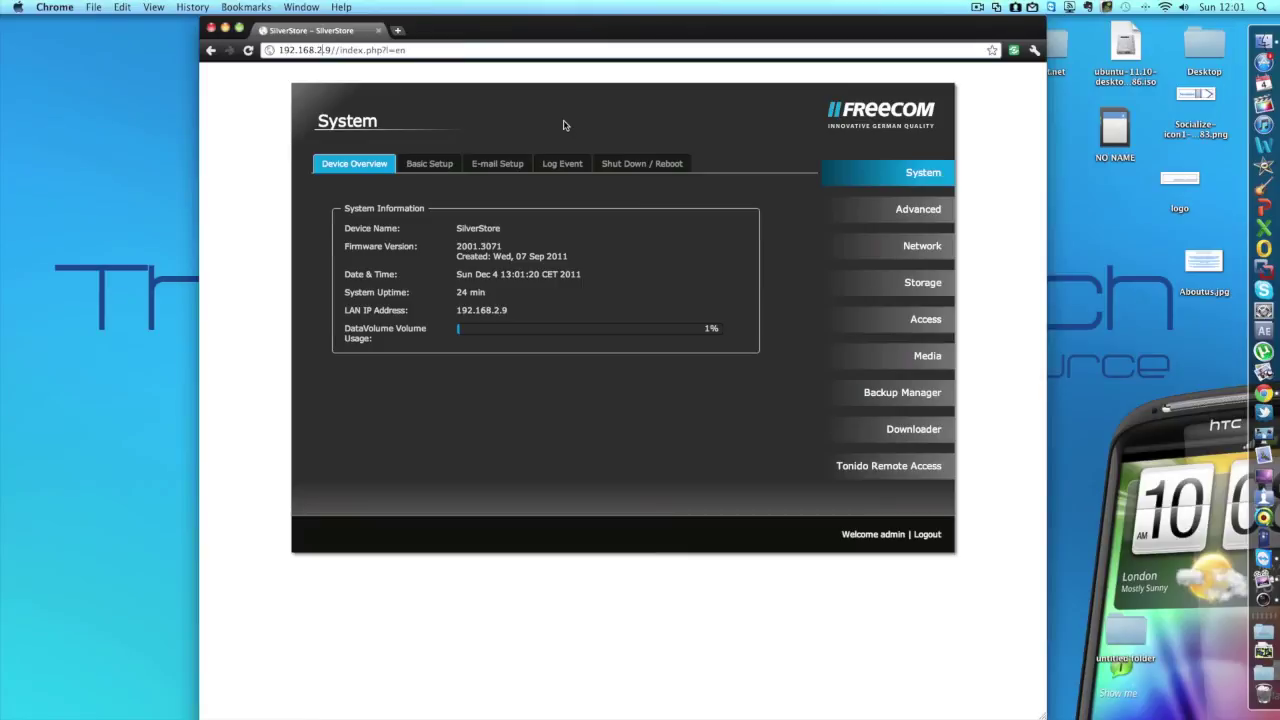
left_click(450, 170)
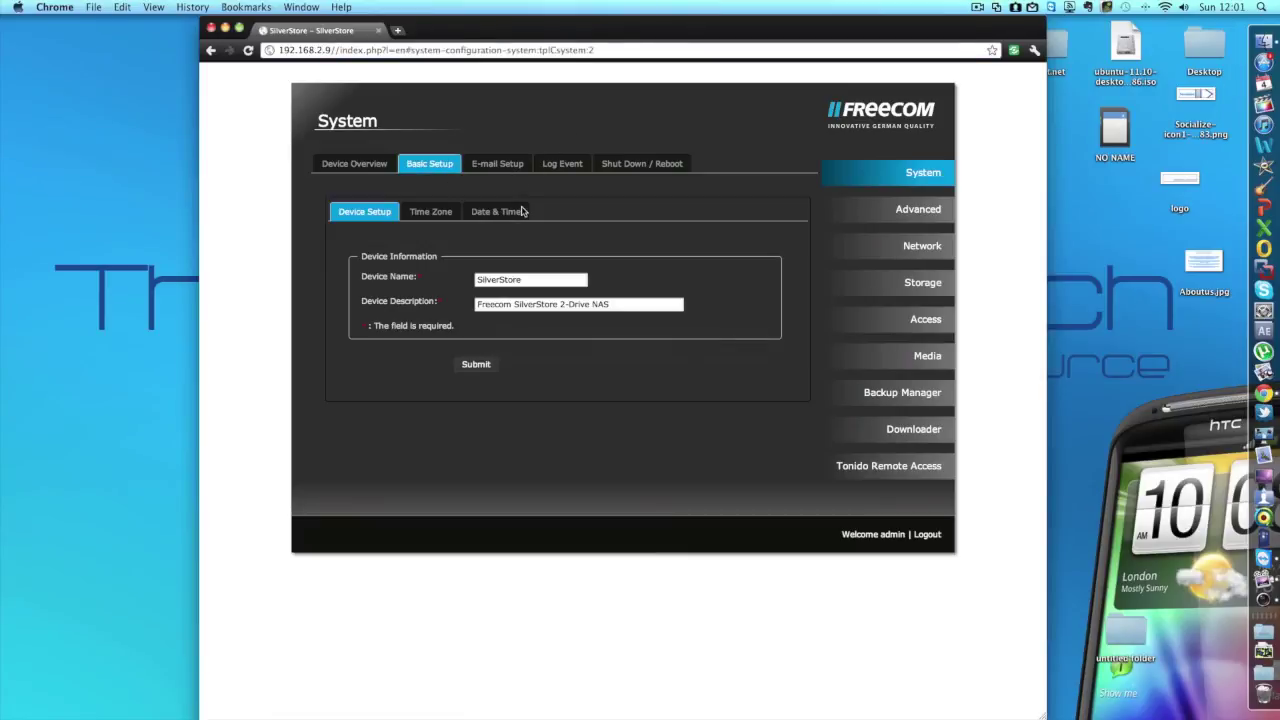